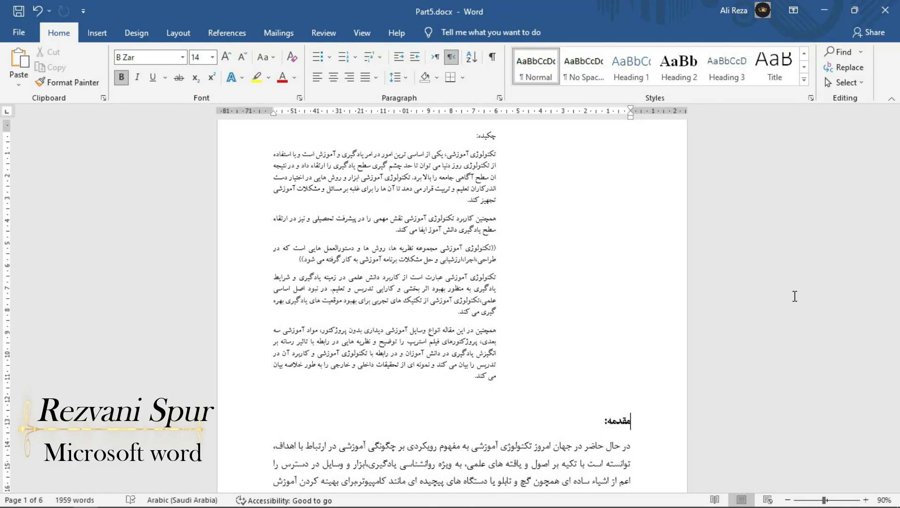
# Scroll down through the Persian abstract in Part5.docx.
pyautogui.scroll(-3, 522, 94)
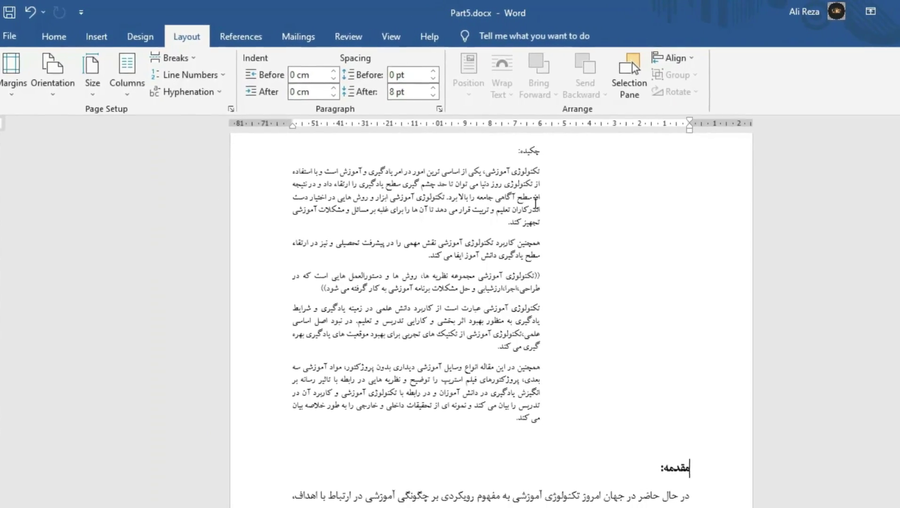
# Turn on continuous line numbering so lines count from 1 at the چکیده heading.
pyautogui.click(218, 75)
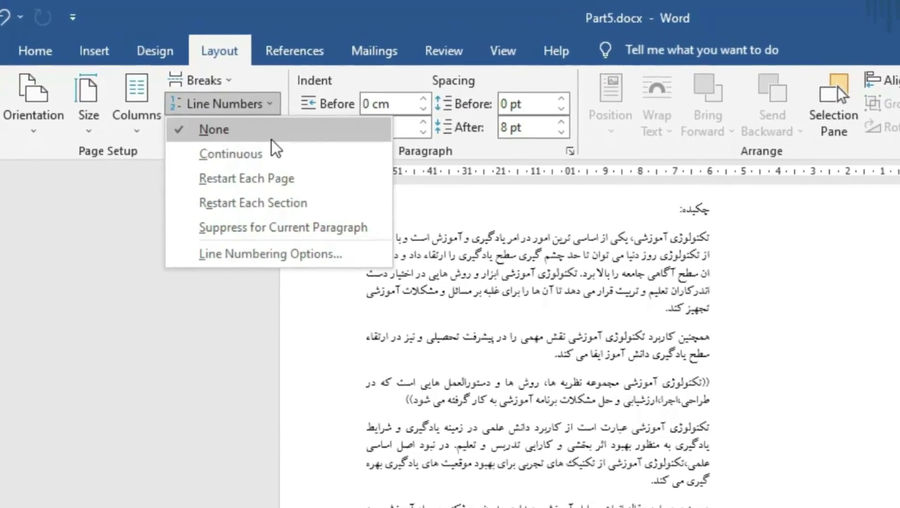
pyautogui.click(278, 179)
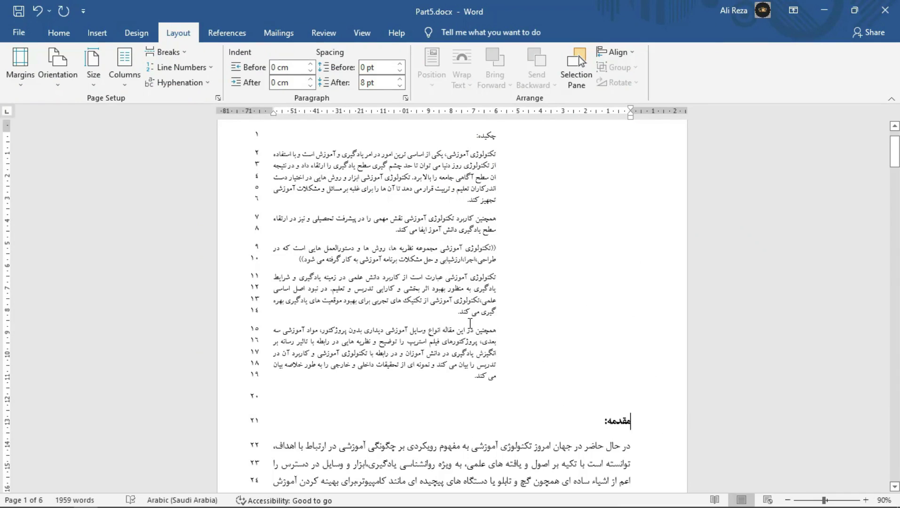
pyautogui.scroll(-3, 469, 323)
pyautogui.scroll(5, 470, 323)
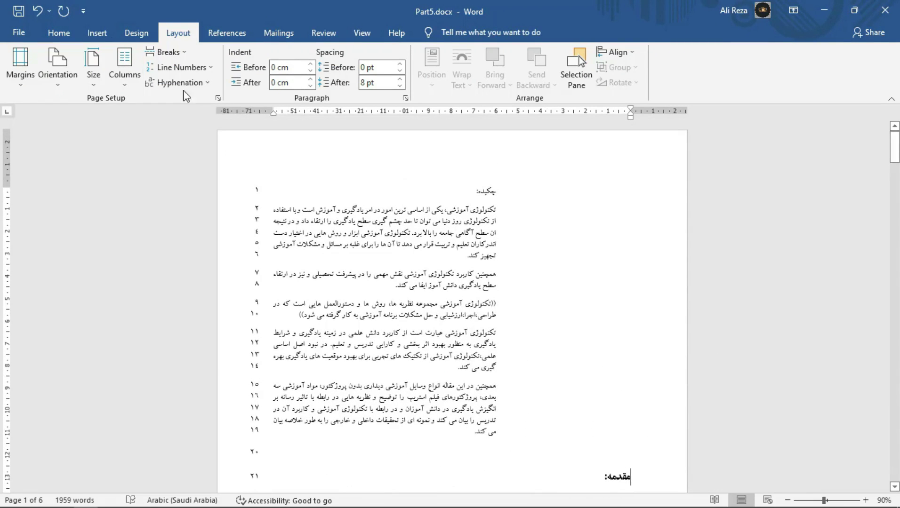
# In Page Setup, set the section direction to Right-to-left.
pyautogui.click(59, 32)
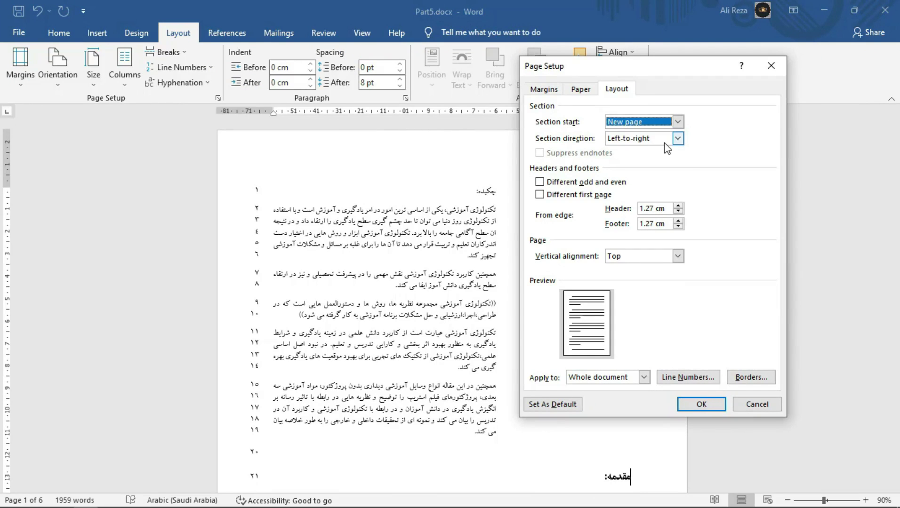
pyautogui.click(668, 140)
pyautogui.click(652, 149)
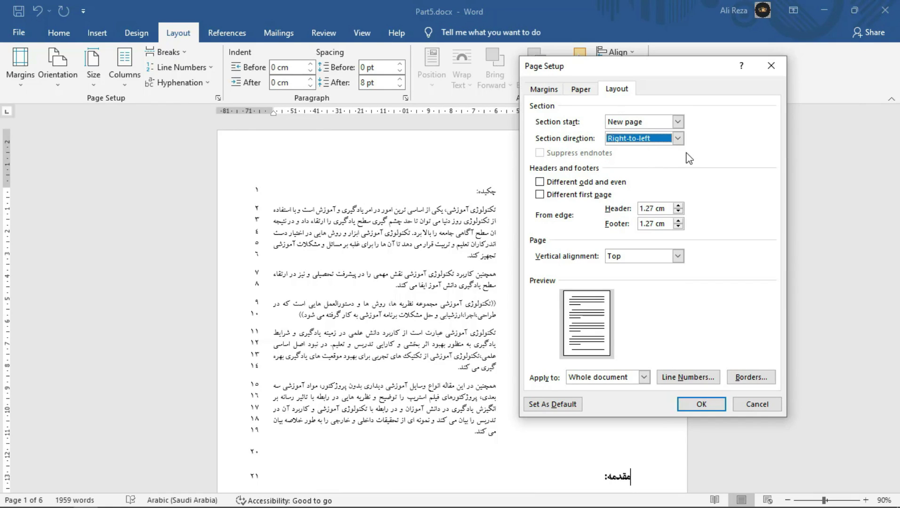
pyautogui.click(700, 403)
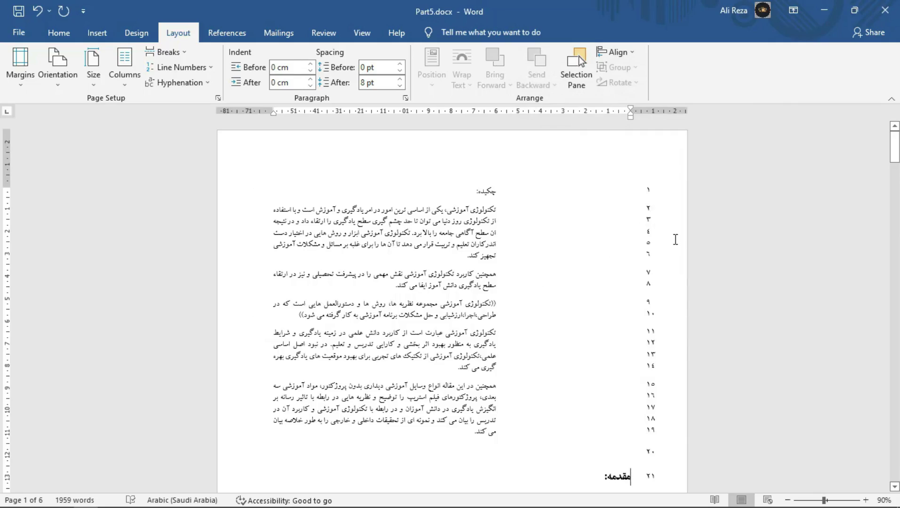
pyautogui.scroll(-3, 675, 240)
pyautogui.scroll(-3, 675, 240)
pyautogui.scroll(-3, 674, 239)
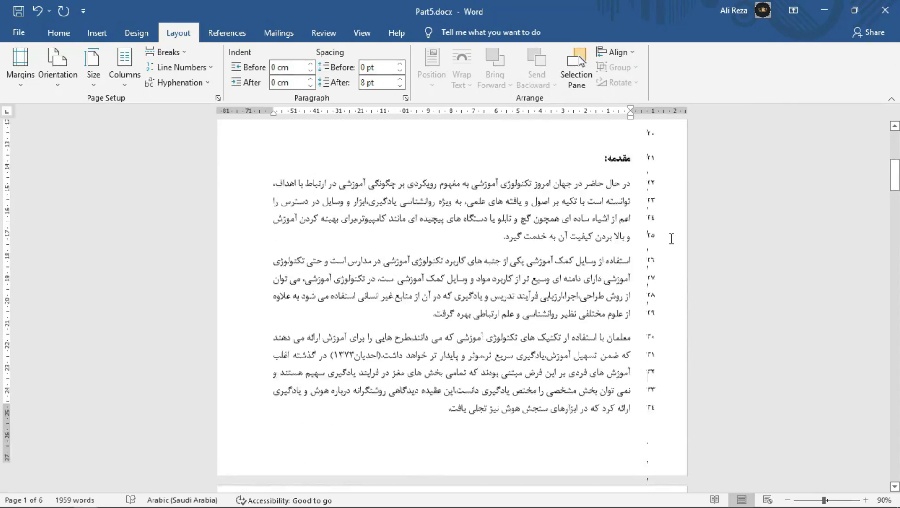
pyautogui.scroll(-2, 672, 239)
pyautogui.scroll(4, 672, 239)
pyautogui.scroll(4, 672, 239)
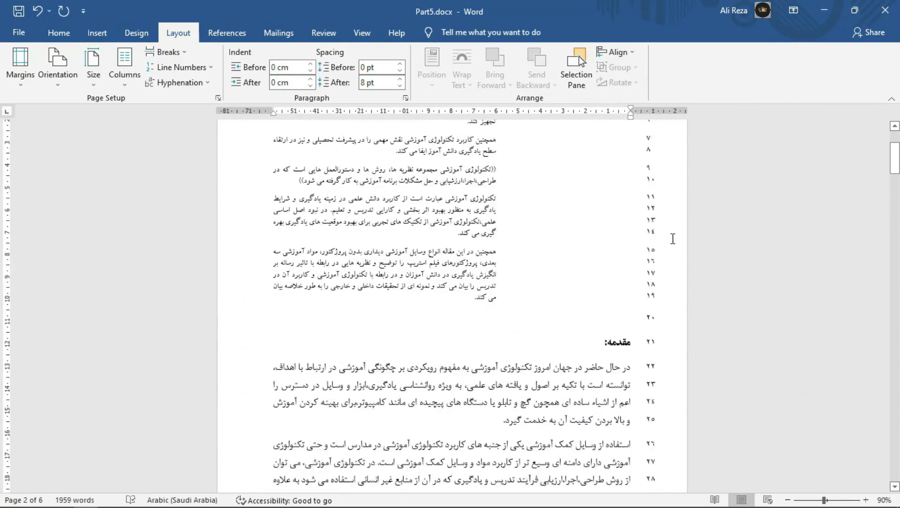
pyautogui.scroll(2, 672, 239)
pyautogui.scroll(-8, 673, 240)
pyautogui.scroll(-2, 672, 239)
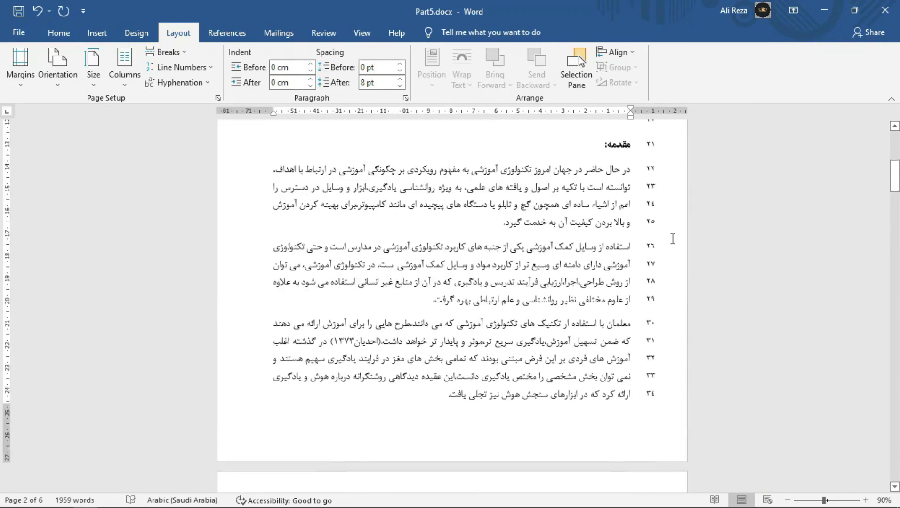
pyautogui.scroll(-3, 673, 240)
pyautogui.scroll(-7, 673, 239)
pyautogui.scroll(-7, 673, 239)
pyautogui.scroll(-7, 673, 239)
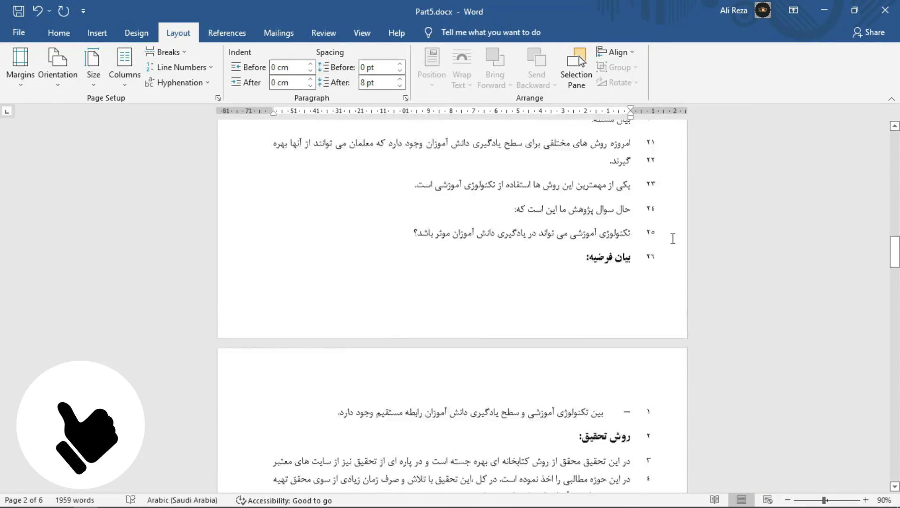
pyautogui.scroll(-4, 673, 240)
pyautogui.scroll(-4, 672, 239)
pyautogui.scroll(-2, 673, 239)
pyautogui.scroll(-4, 672, 239)
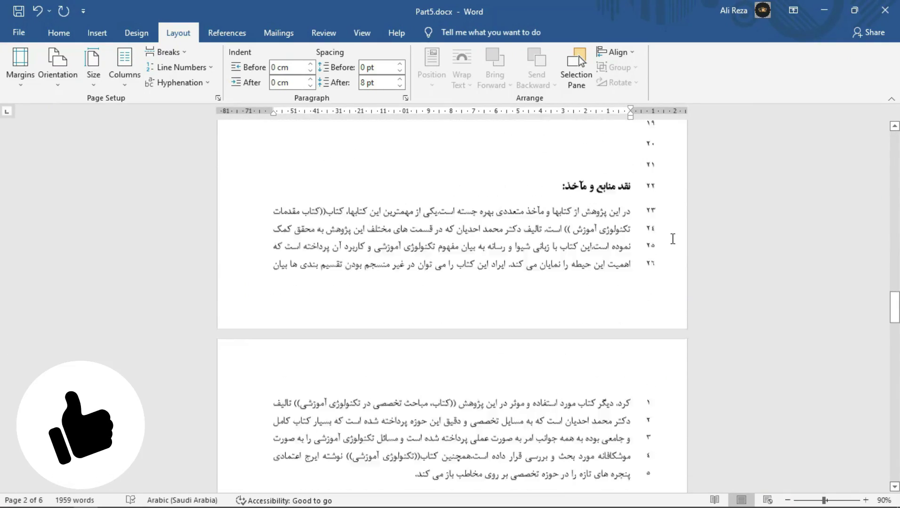
pyautogui.scroll(-1, 673, 239)
pyautogui.scroll(-4, 673, 239)
pyautogui.scroll(-5, 673, 239)
pyautogui.scroll(-2, 673, 239)
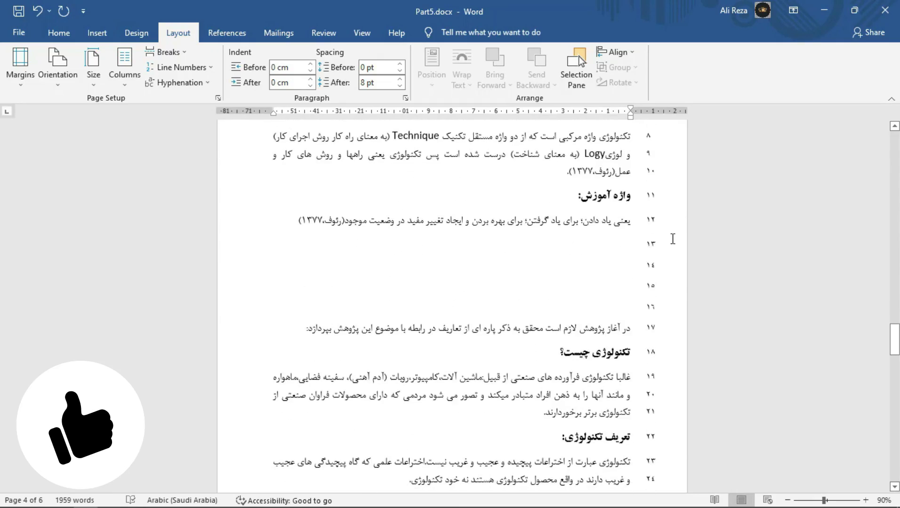
pyautogui.scroll(5, 673, 239)
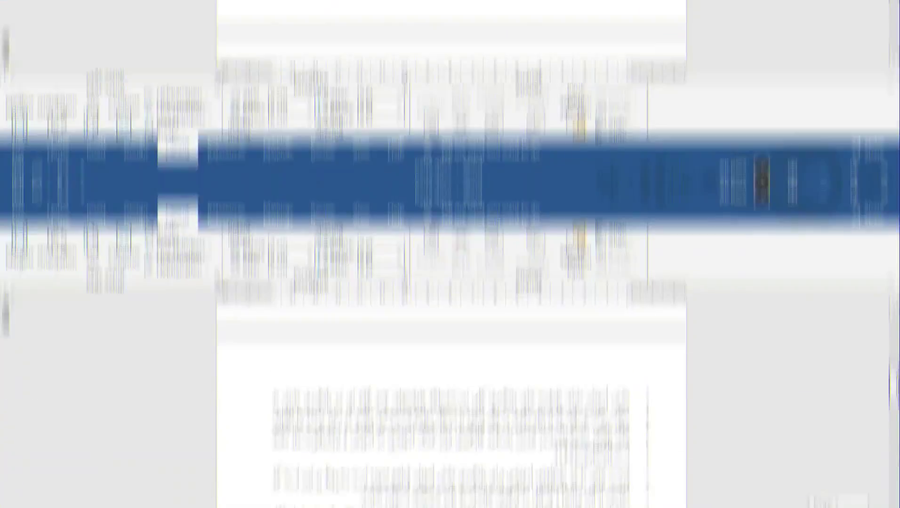
pyautogui.scroll(-3, 461, 367)
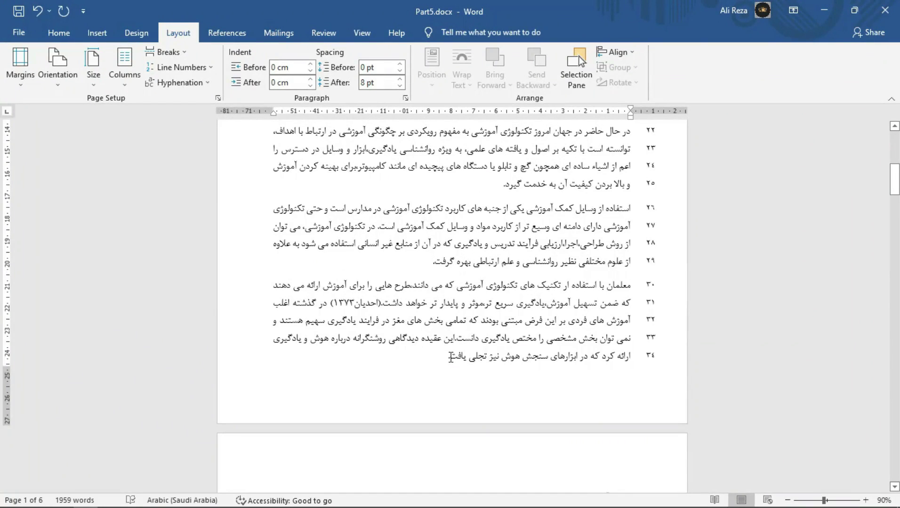
# Select the introduction paragraphs and briefly check the paragraph and page setup settings.
pyautogui.moveTo(451, 358); pyautogui.dragTo(613, 438)
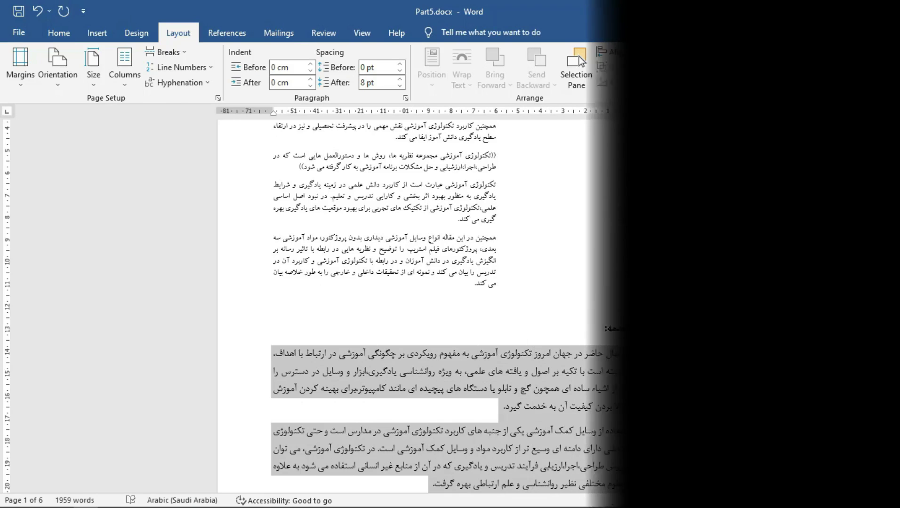
pyautogui.moveTo(613, 438); pyautogui.dragTo(645, 360)
pyautogui.scroll(-4, 665, 246)
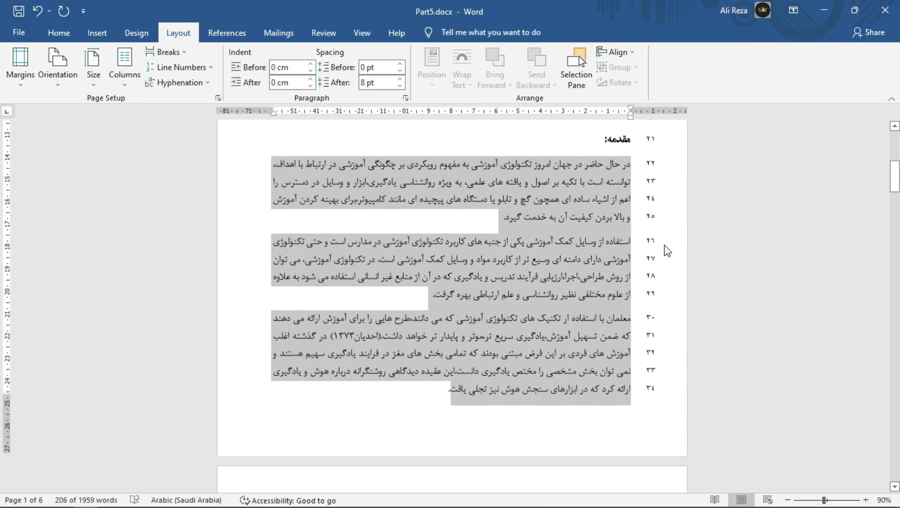
pyautogui.scroll(3, 477, 95)
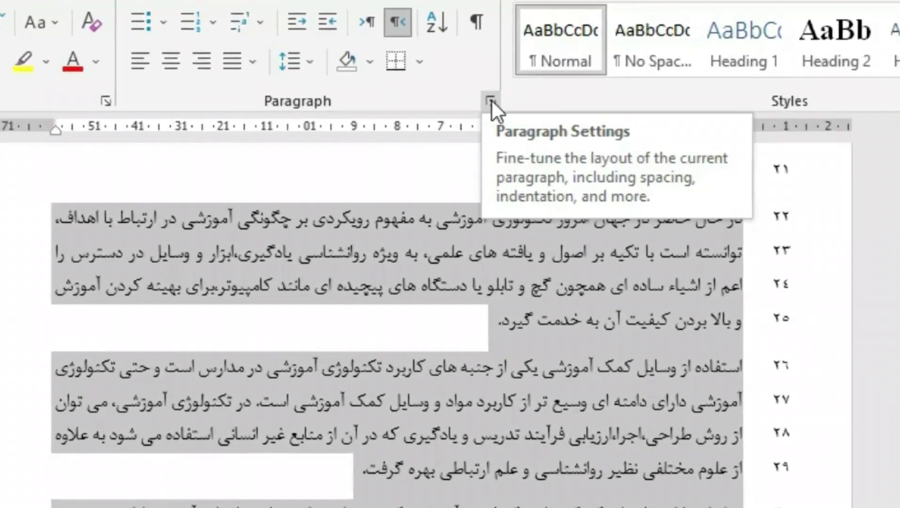
pyautogui.click(499, 98)
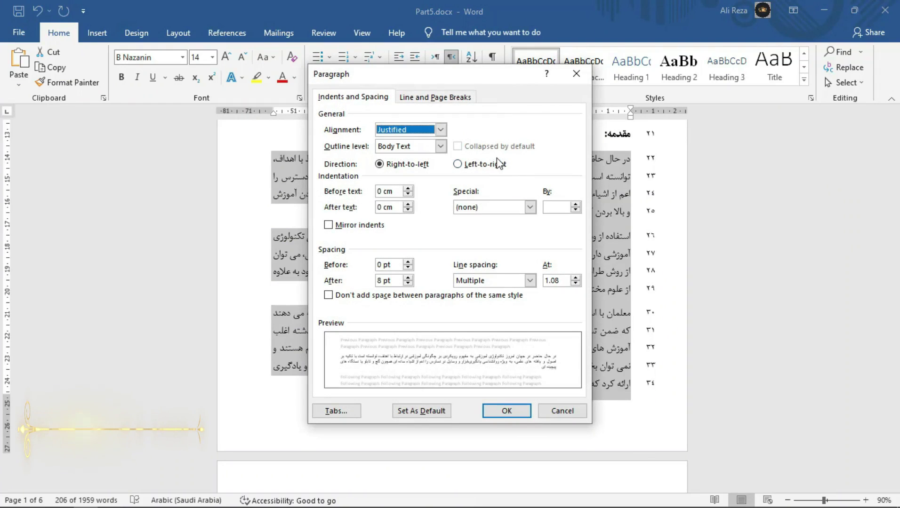
pyautogui.click(576, 74)
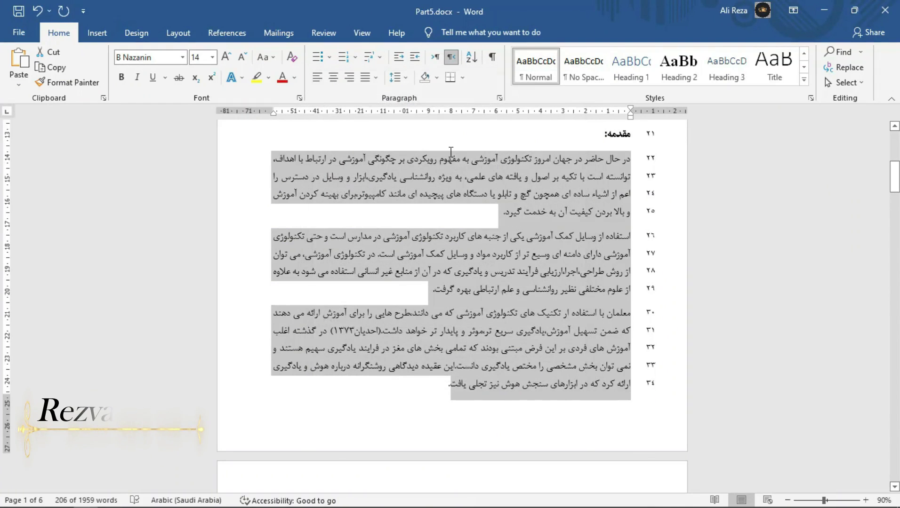
pyautogui.doubleClick(636, 112)
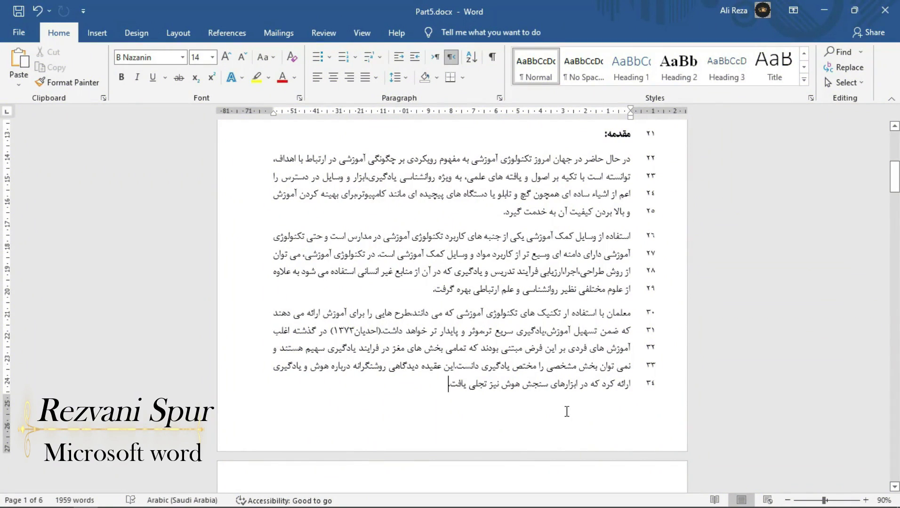
# Apply Single line spacing to the introduction paragraphs on lines 22–34.
pyautogui.moveTo(450, 386); pyautogui.dragTo(628, 160)
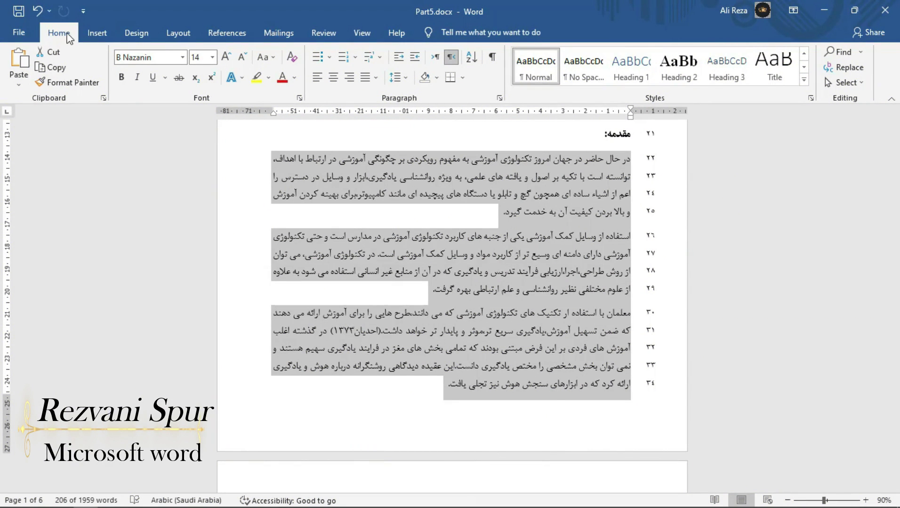
pyautogui.click(500, 98)
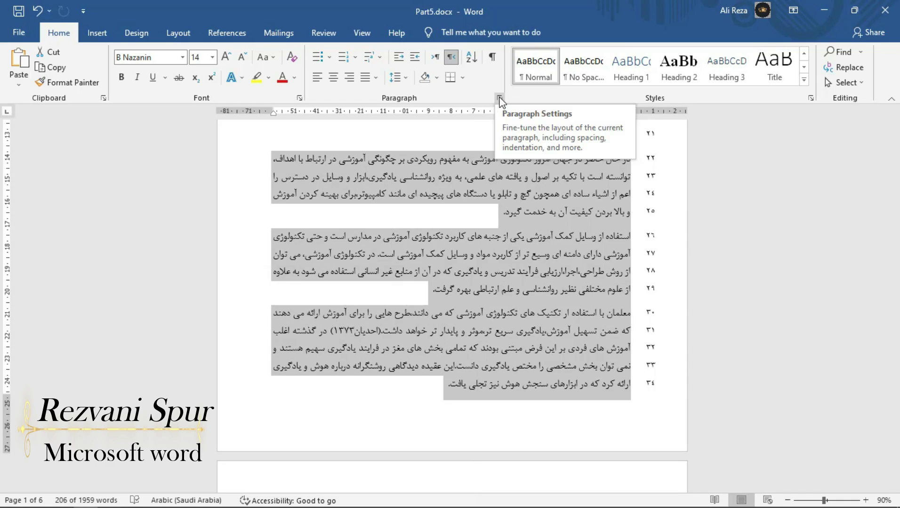
pyautogui.click(500, 99)
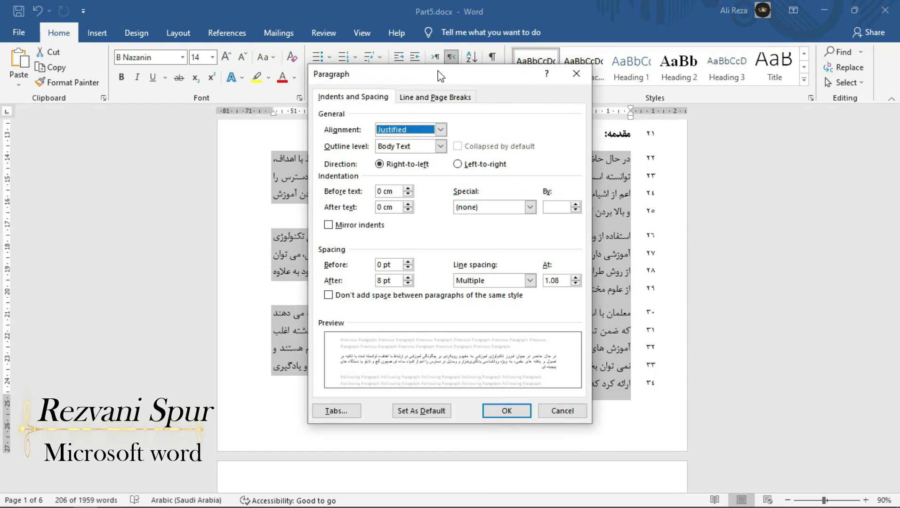
pyautogui.moveTo(438, 75); pyautogui.dragTo(682, 47)
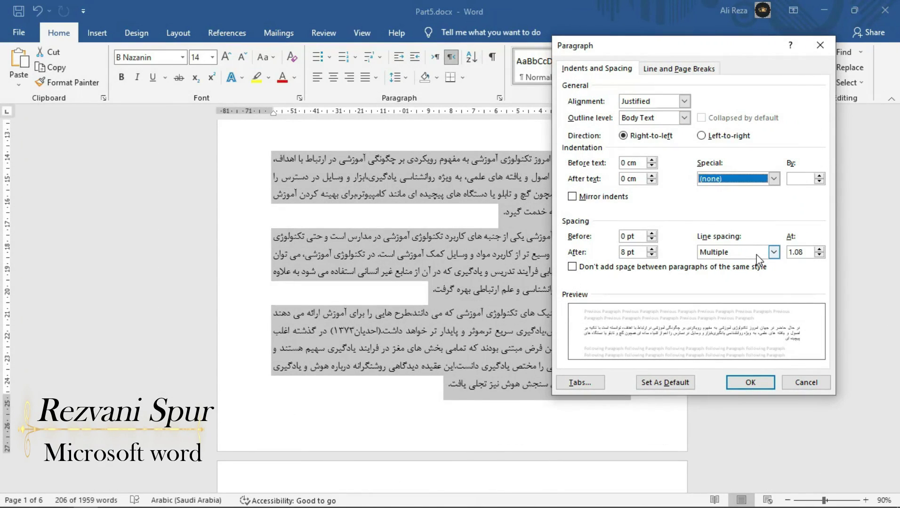
pyautogui.click(757, 255)
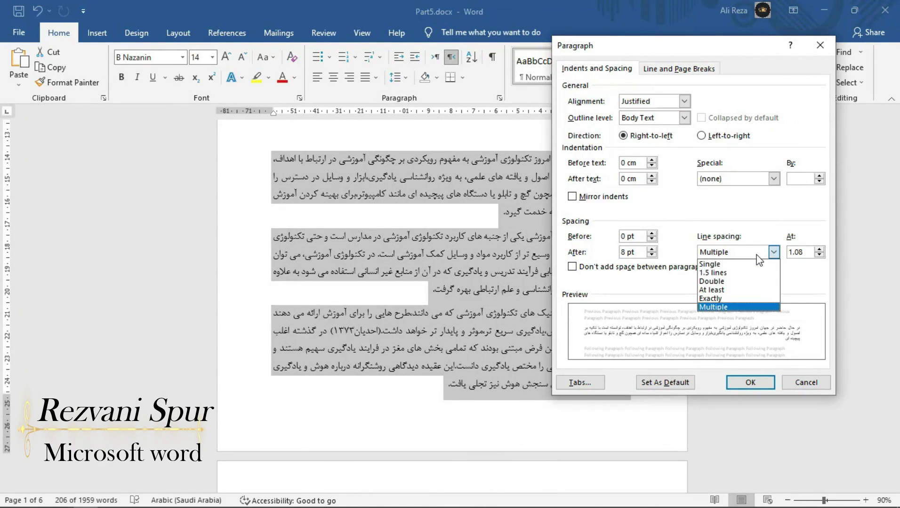
pyautogui.click(709, 264)
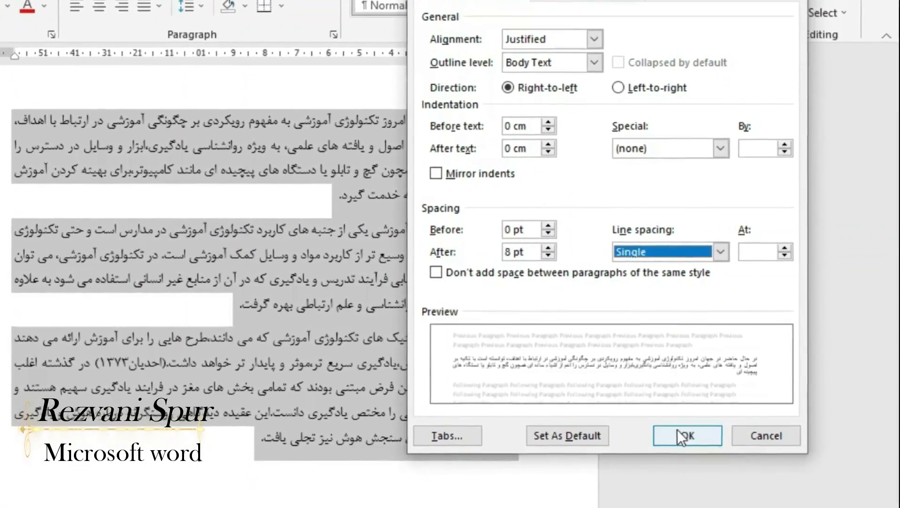
pyautogui.click(673, 434)
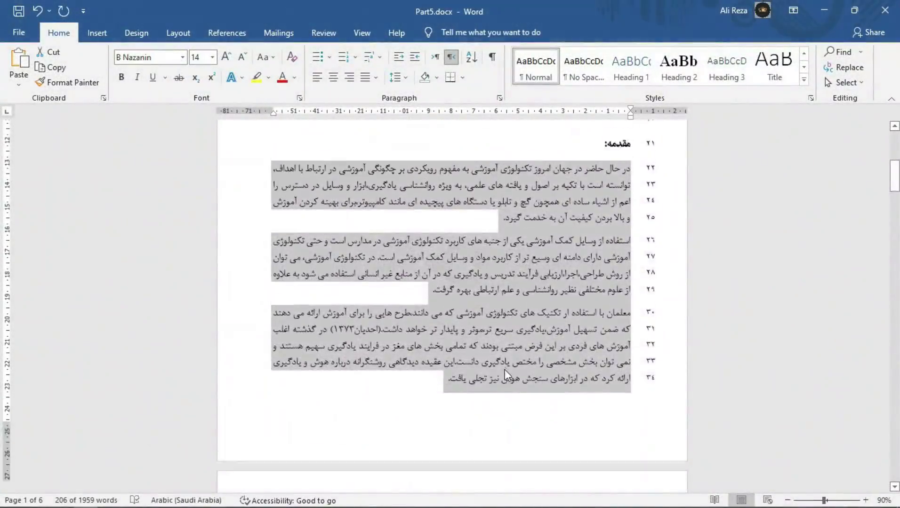
pyautogui.scroll(3, 505, 370)
# Select the abstract text on lines 1–21 under the چکیده heading.
pyautogui.click(411, 447)
pyautogui.scroll(4, 574, 256)
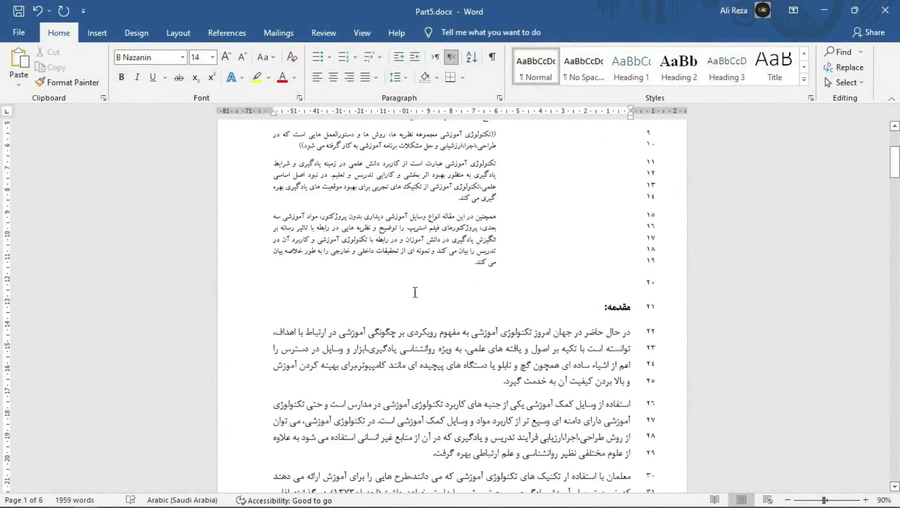
pyautogui.moveTo(643, 301); pyautogui.dragTo(643, 281)
pyautogui.moveTo(675, 136); pyautogui.dragTo(674, 118)
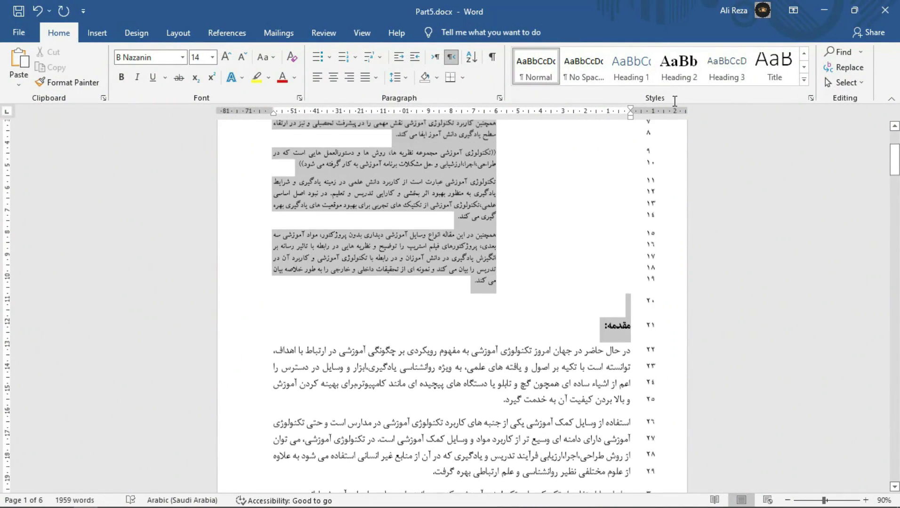
pyautogui.click(666, 176)
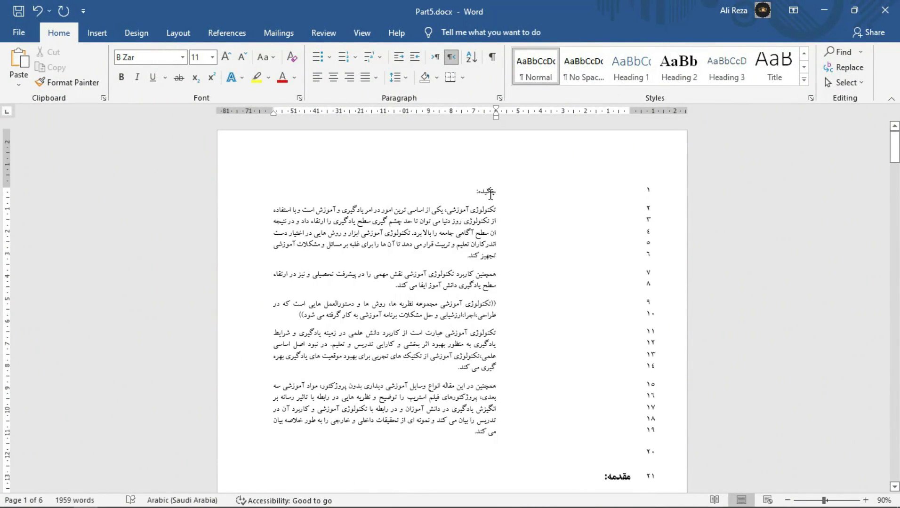
pyautogui.scroll(-2, 581, 472)
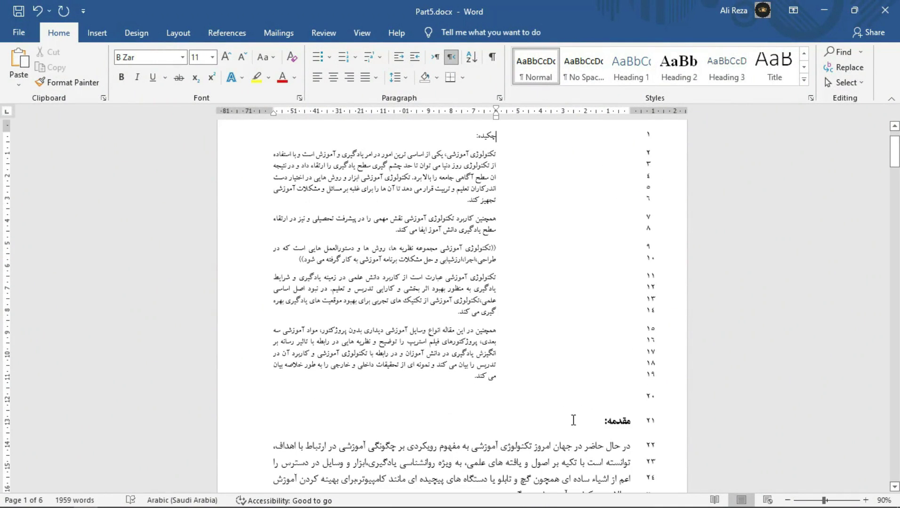
pyautogui.moveTo(572, 418); pyautogui.dragTo(679, 136)
# Set the selected abstract text to Single line spacing in the Paragraph dialog.
pyautogui.rightClick(680, 136)
pyautogui.click(680, 202)
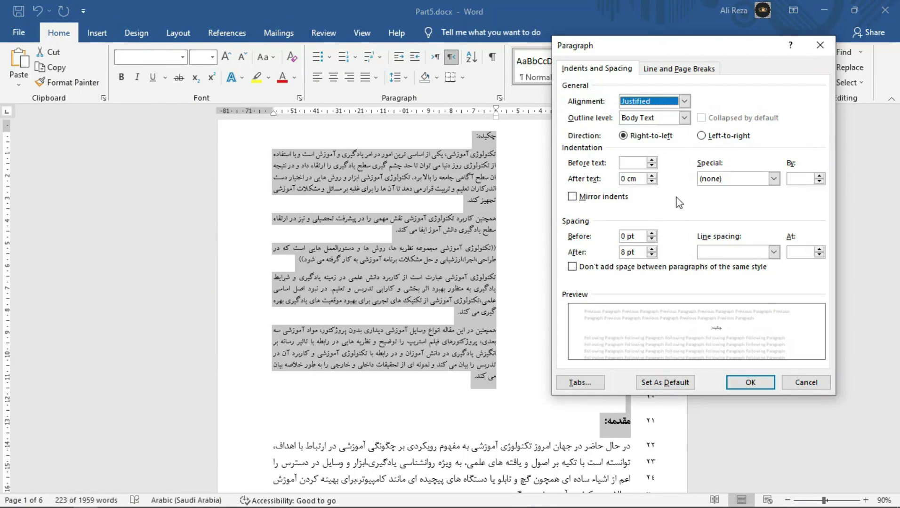
pyautogui.click(757, 250)
pyautogui.click(765, 262)
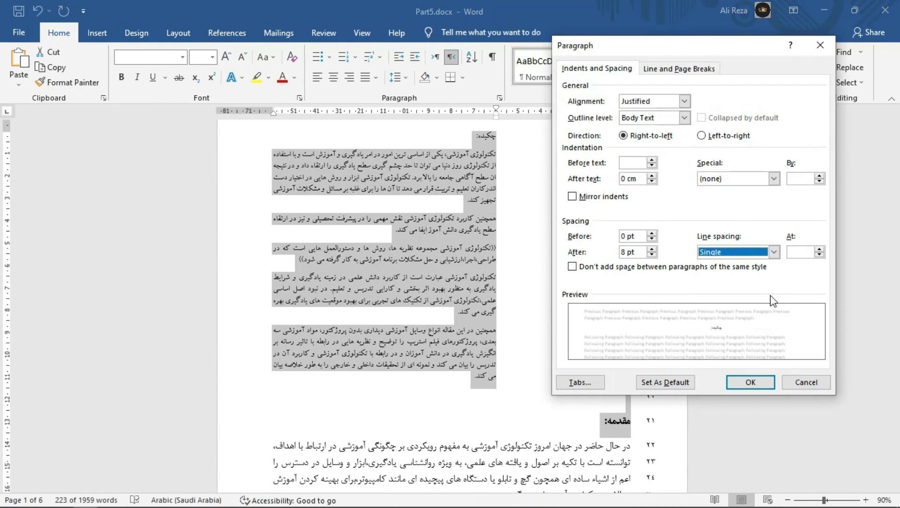
pyautogui.click(751, 383)
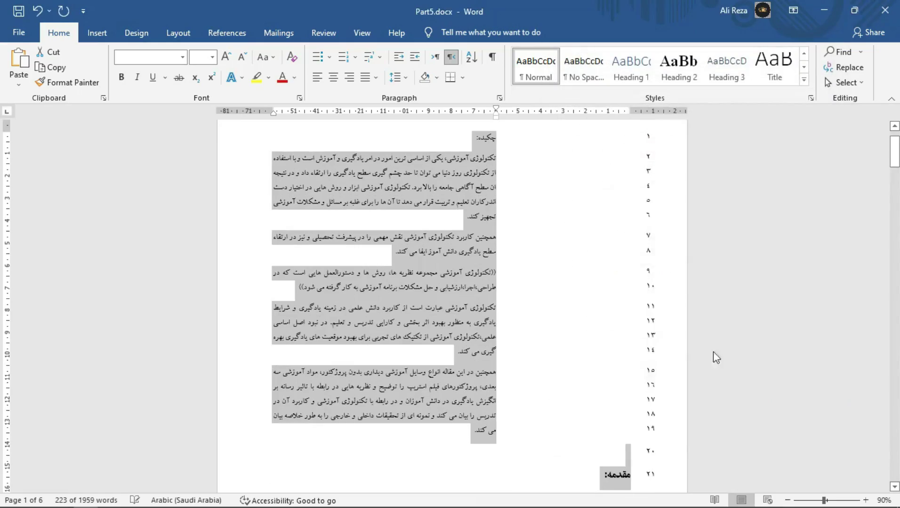
pyautogui.scroll(-4, 662, 309)
pyautogui.scroll(-5, 662, 308)
pyautogui.scroll(-6, 662, 308)
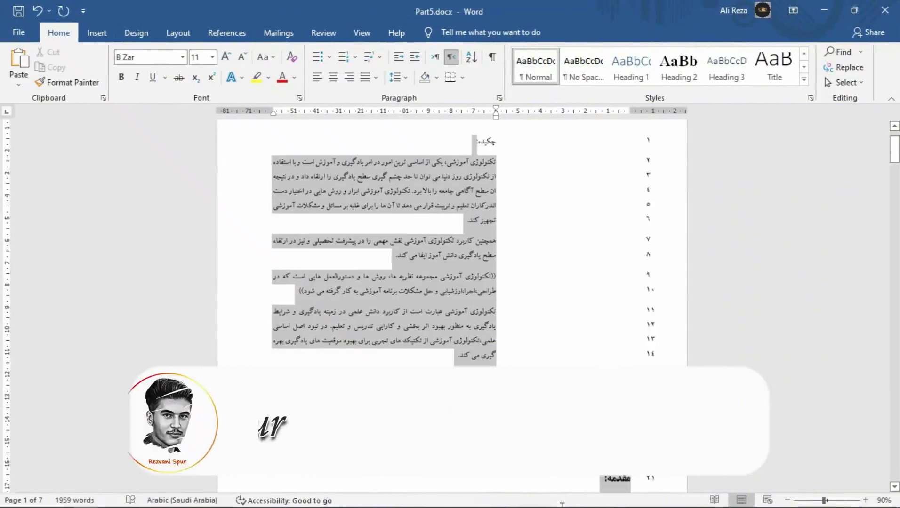
# Apply Single line spacing to the text from the heading down to line 27 on page 2.
pyautogui.moveTo(630, 152)
pyautogui.mouseDown()
pyautogui.moveTo(562, 504)
pyautogui.moveTo(583, 504)
pyautogui.mouseUp()
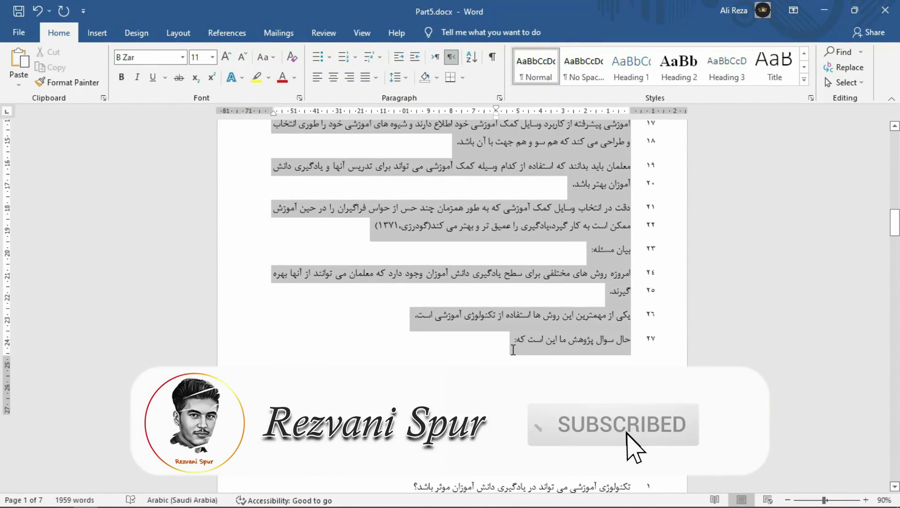
pyautogui.moveTo(584, 505); pyautogui.dragTo(513, 351)
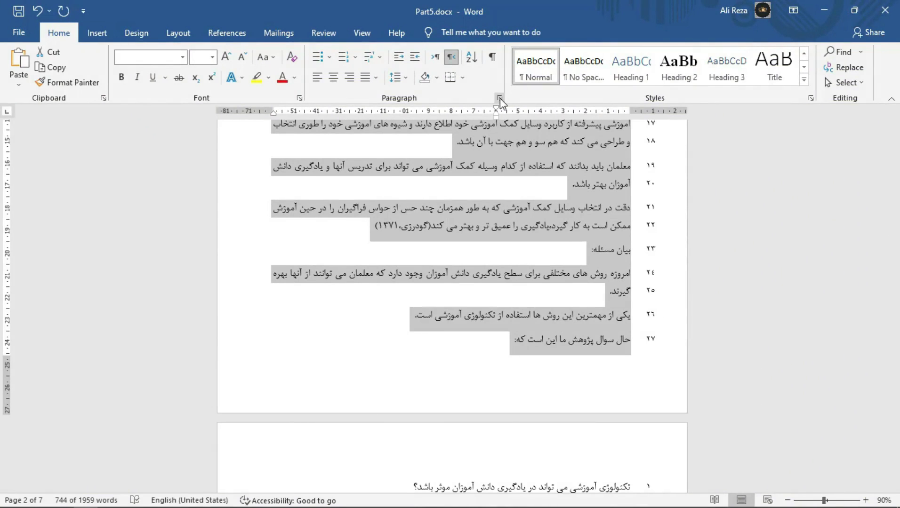
pyautogui.click(500, 98)
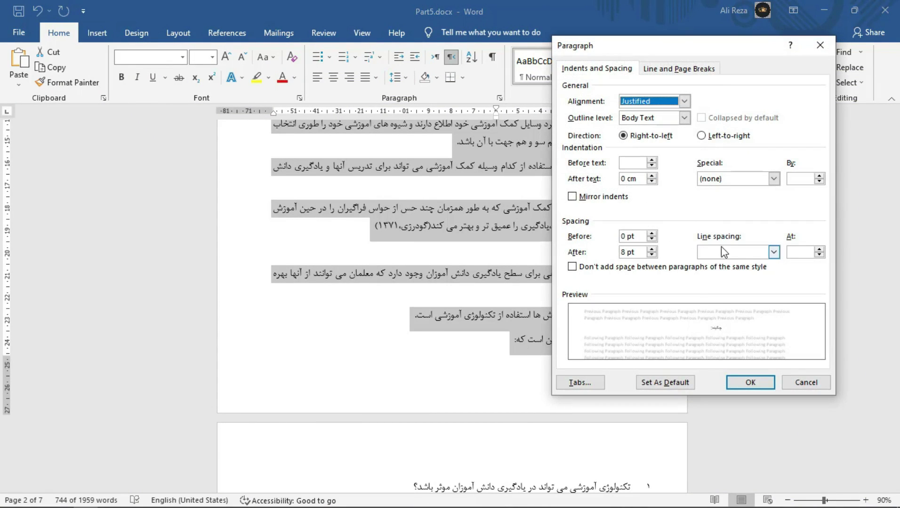
pyautogui.click(727, 253)
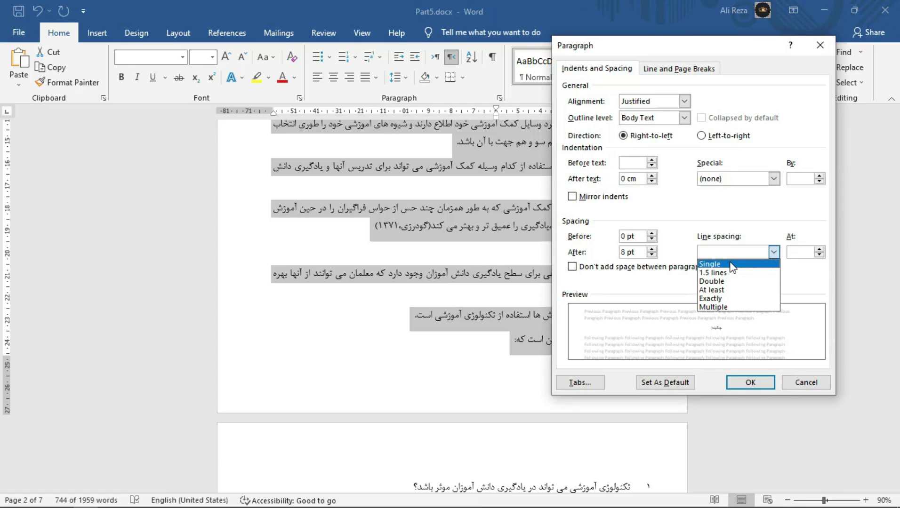
pyautogui.click(736, 264)
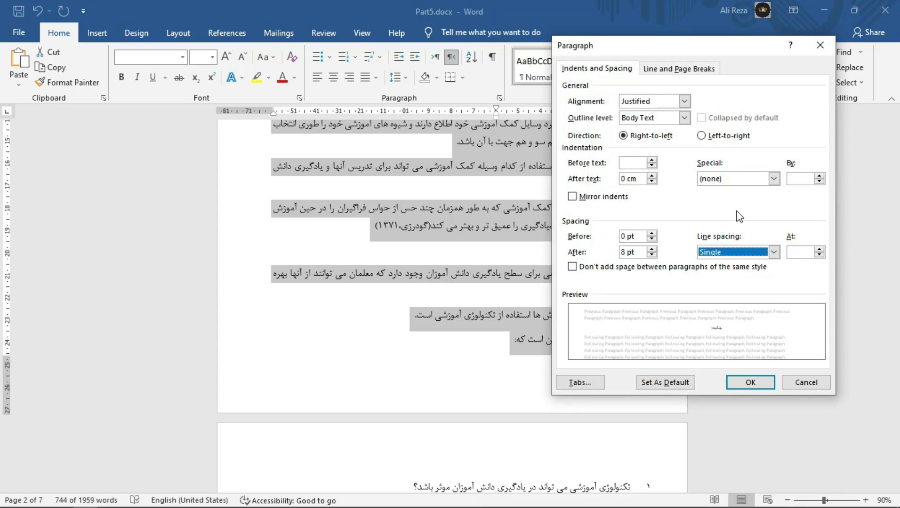
pyautogui.press('Return')
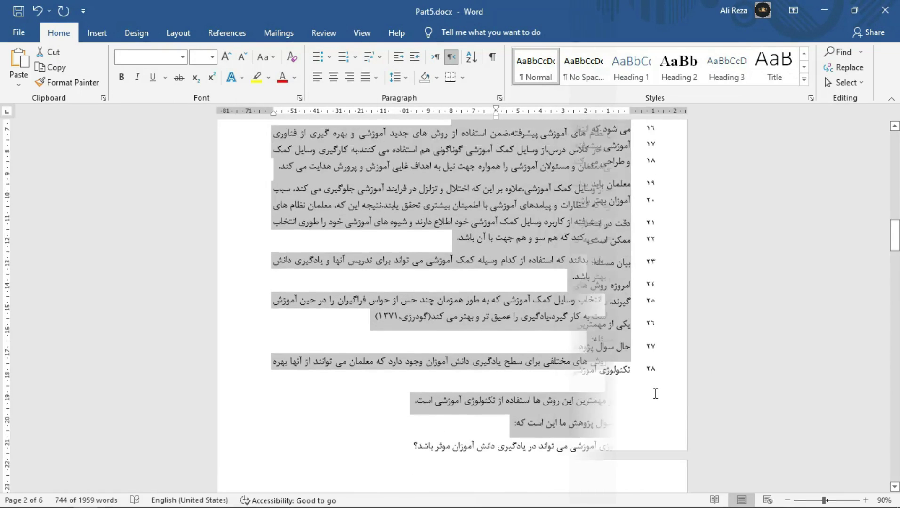
# Review the pages and single-space the current paragraph with Ctrl+1.
pyautogui.scroll(2, 655, 393)
pyautogui.scroll(2, 656, 394)
pyautogui.scroll(2, 655, 396)
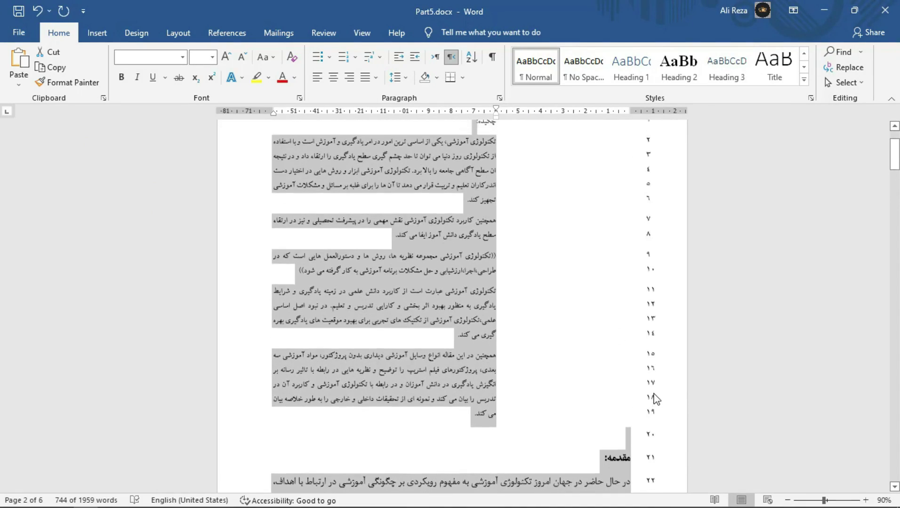
pyautogui.scroll(2, 656, 398)
pyautogui.scroll(-4, 656, 399)
pyautogui.scroll(-5, 656, 399)
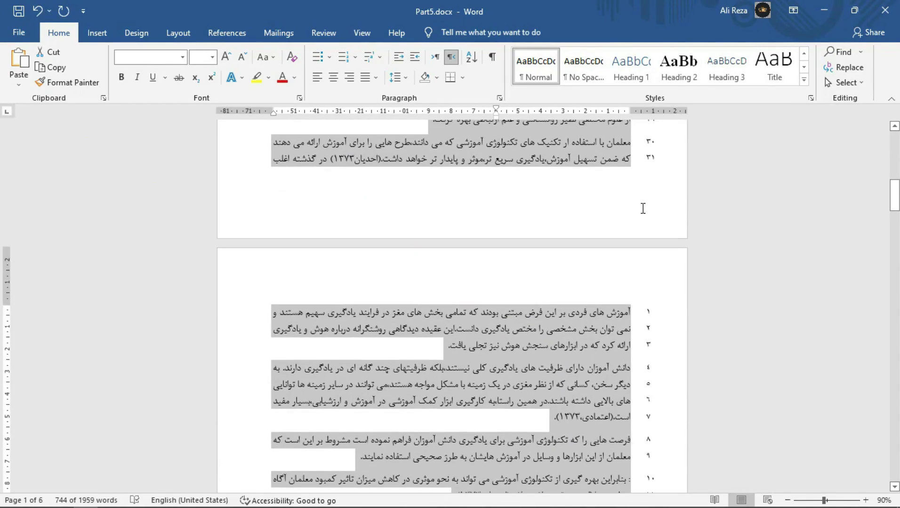
pyautogui.click(659, 181)
pyautogui.scroll(-6, 659, 181)
pyautogui.scroll(-5, 613, 420)
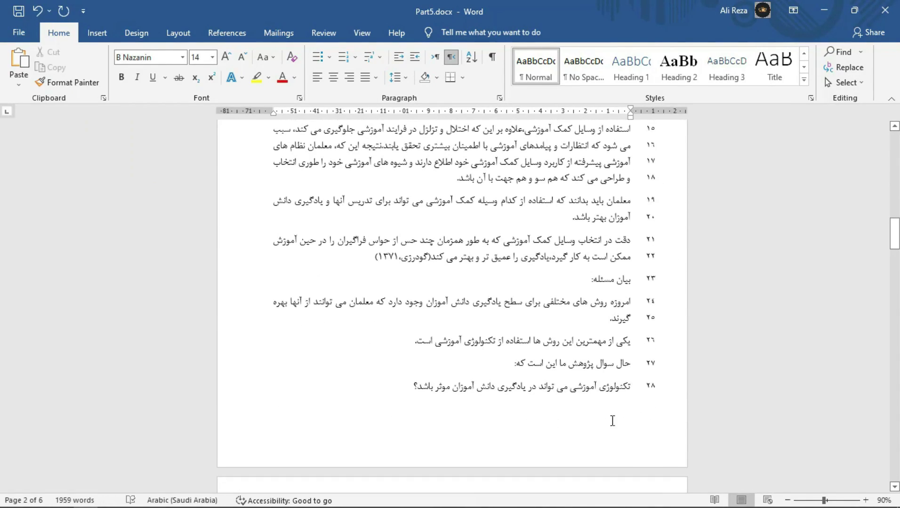
pyautogui.scroll(-4, 574, 387)
pyautogui.scroll(-4, 575, 388)
pyautogui.scroll(-4, 576, 389)
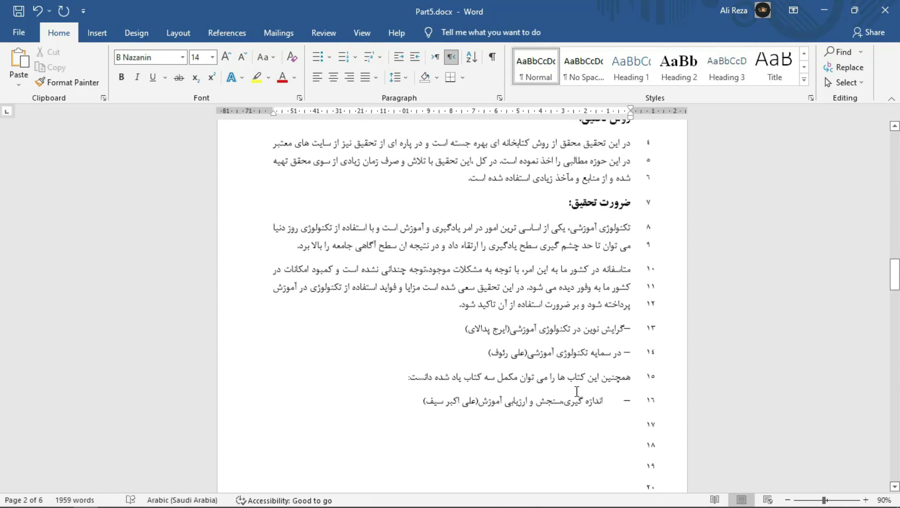
pyautogui.scroll(-4, 577, 392)
pyautogui.scroll(-3, 577, 391)
pyautogui.scroll(4, 577, 392)
pyautogui.scroll(3, 577, 392)
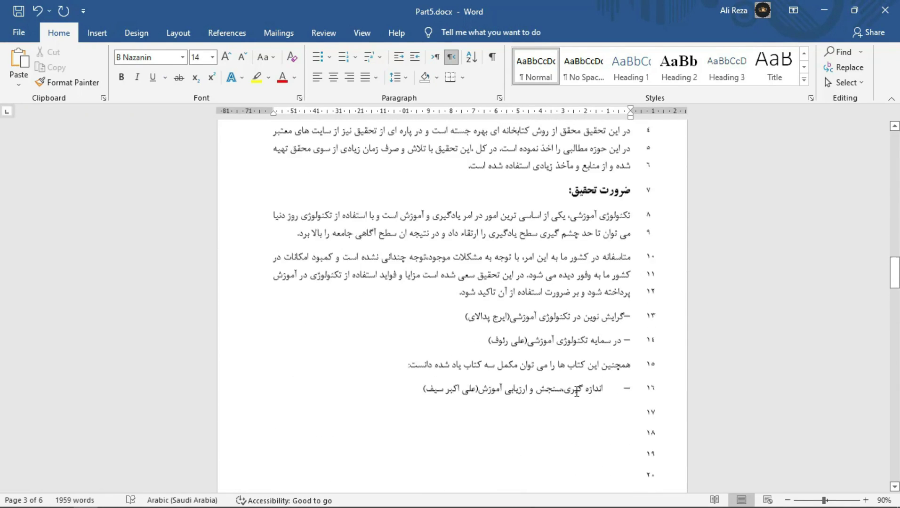
pyautogui.scroll(4, 577, 392)
pyautogui.scroll(2, 576, 392)
pyautogui.moveTo(894, 269)
pyautogui.mouseDown()
pyautogui.moveTo(894, 147)
pyautogui.moveTo(894, 159)
pyautogui.mouseUp()
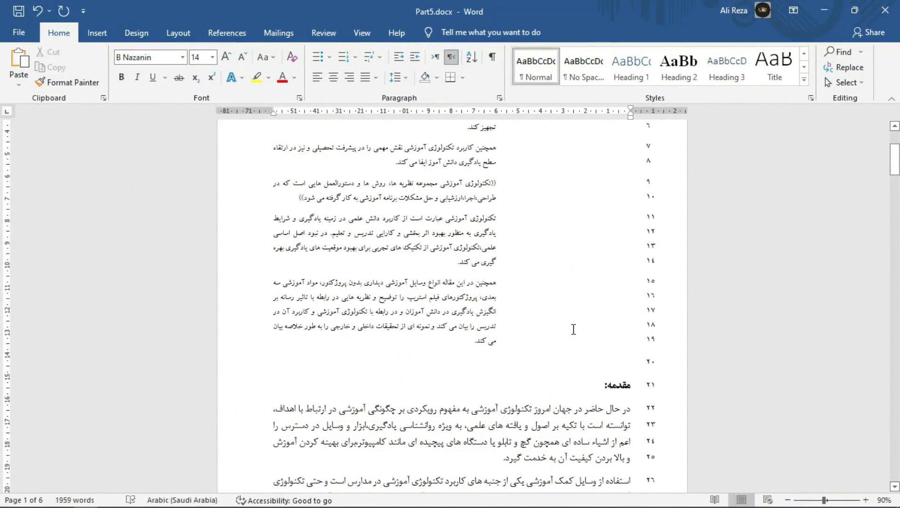
pyautogui.hotkey('ctrl', '1')
# Move down to page 4 and select its opening paragraph.
pyautogui.scroll(-4, 574, 329)
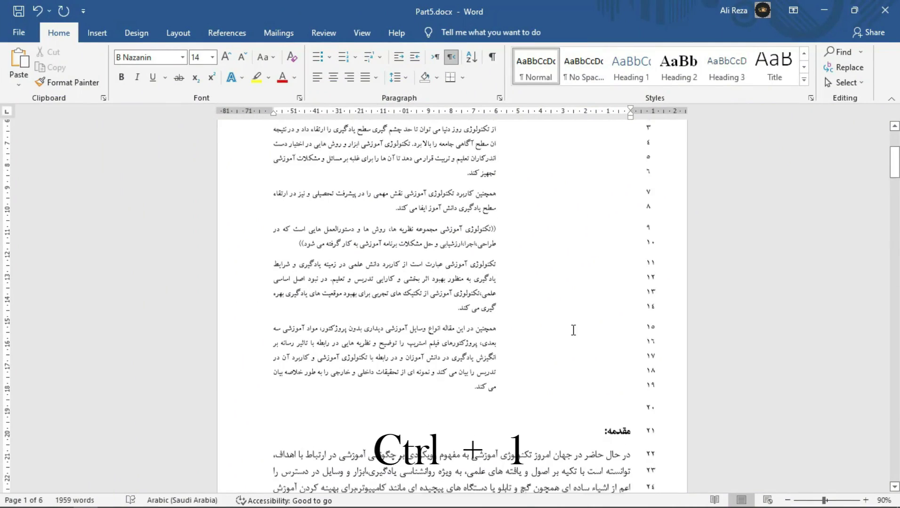
pyautogui.moveTo(499, 392); pyautogui.dragTo(469, 393)
pyautogui.scroll(-6, 441, 373)
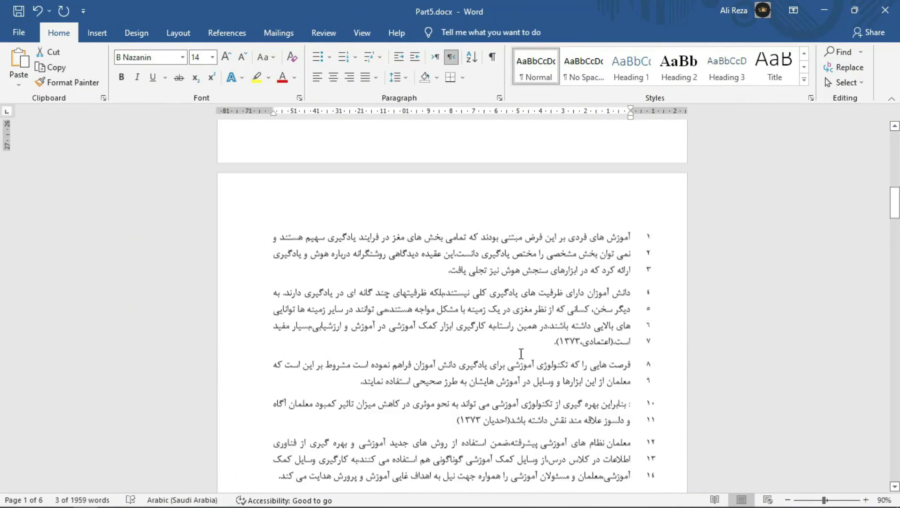
pyautogui.scroll(-1, 471, 363)
pyautogui.scroll(-1, 508, 350)
pyautogui.scroll(-1, 541, 340)
pyautogui.scroll(-6, 539, 341)
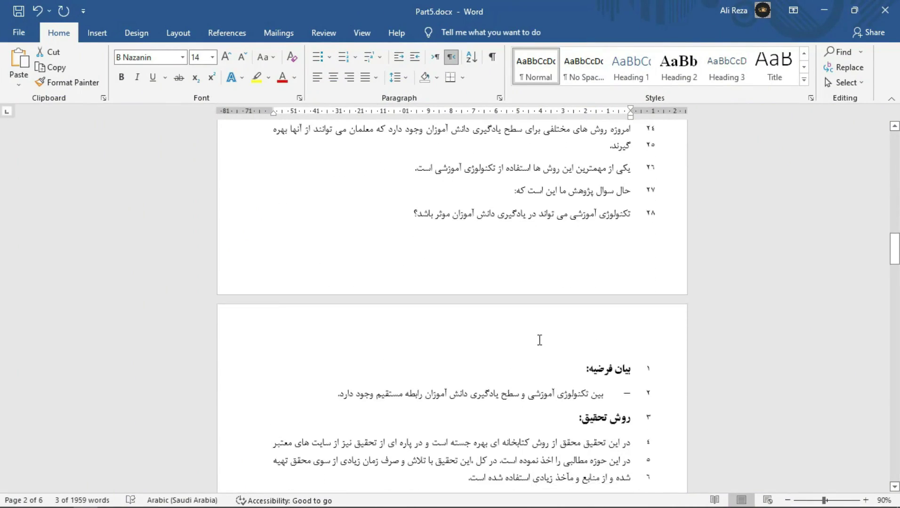
pyautogui.scroll(-3, 539, 342)
pyautogui.scroll(-4, 509, 315)
pyautogui.scroll(-5, 490, 291)
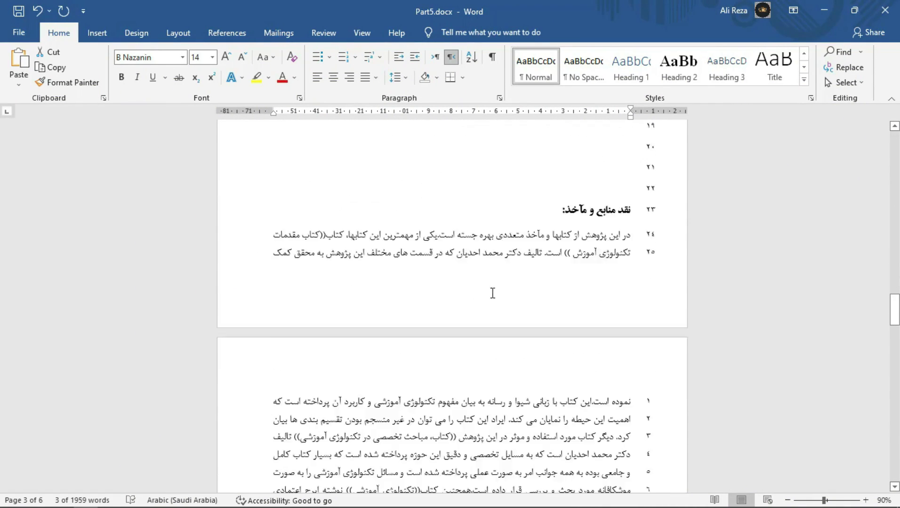
pyautogui.scroll(-3, 471, 295)
pyautogui.scroll(-1, 452, 296)
pyautogui.moveTo(444, 294)
pyautogui.mouseDown()
pyautogui.moveTo(643, 198)
pyautogui.moveTo(642, 180)
pyautogui.mouseUp()
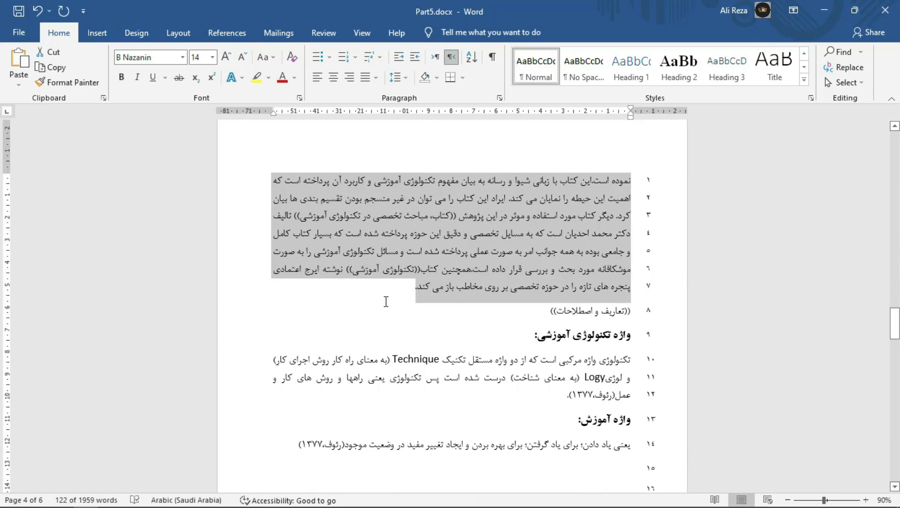
# Single-space page 4's opening paragraph with Ctrl+1, verify it, then select the lines 10–12 paragraph.
pyautogui.hotkey('ctrl', '1')
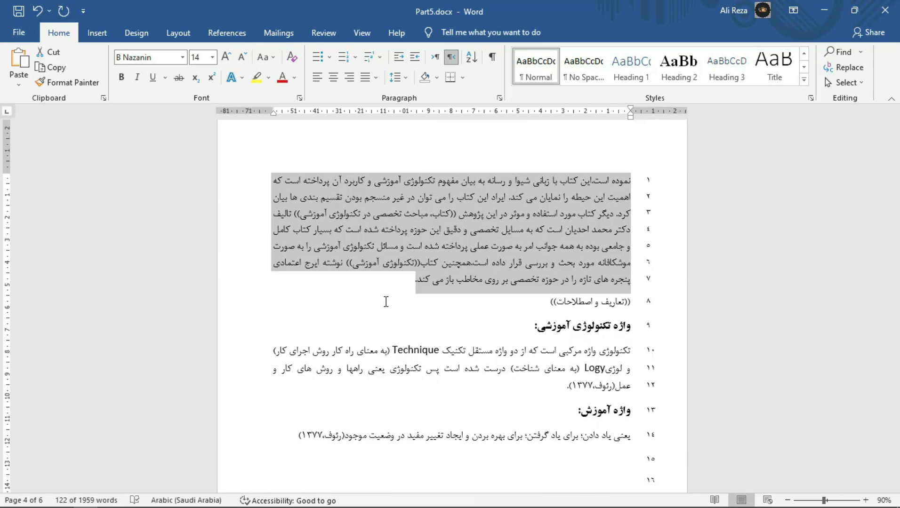
pyautogui.click(499, 98)
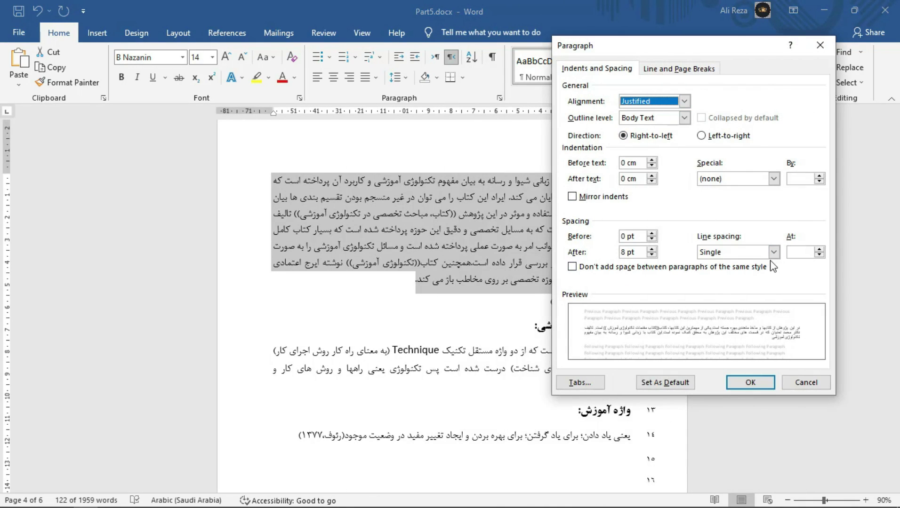
pyautogui.click(804, 387)
pyautogui.click(499, 389)
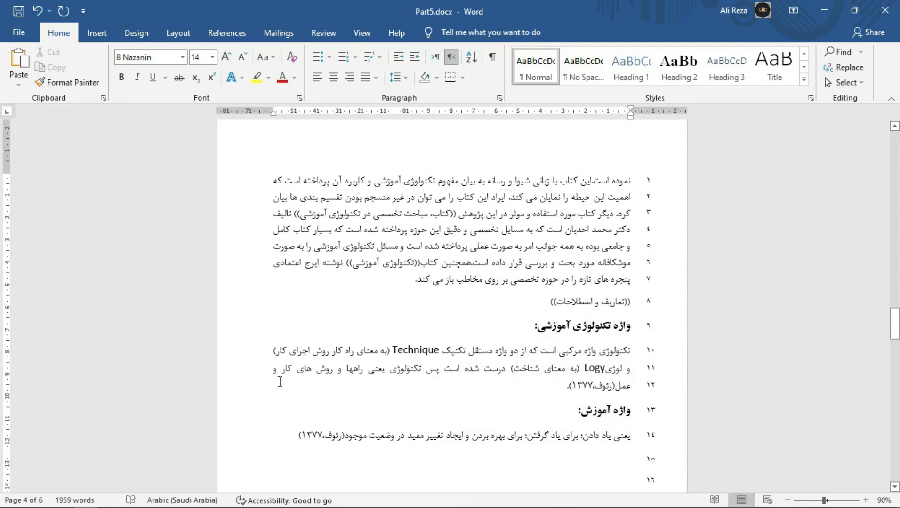
pyautogui.tripleClick(610, 388)
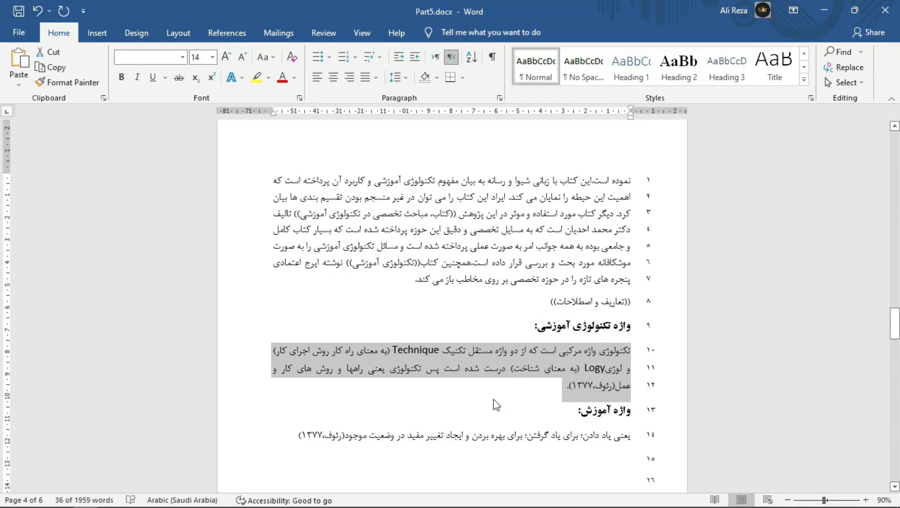
# Give the lines 10–12 paragraph 1.5 line spacing with Ctrl+5, confirming it in the Paragraph dialog.
pyautogui.hotkey('ctrl', '5')
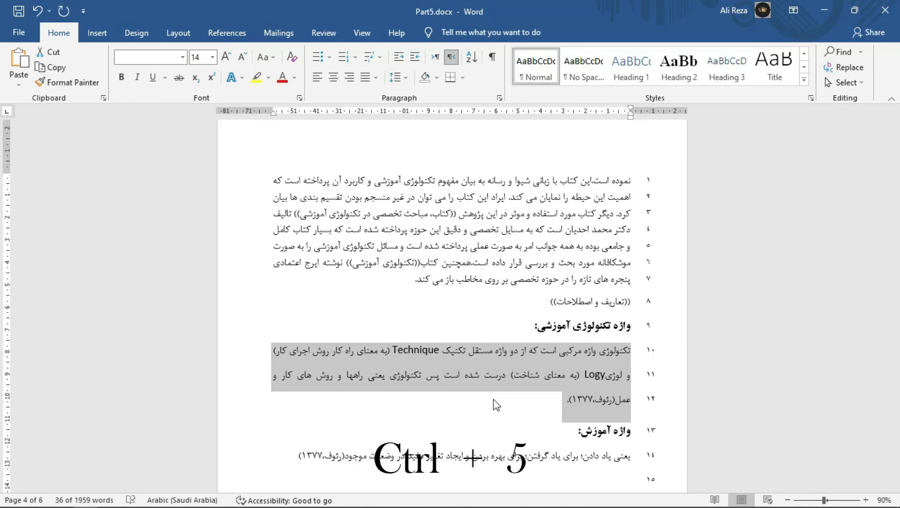
pyautogui.click(499, 98)
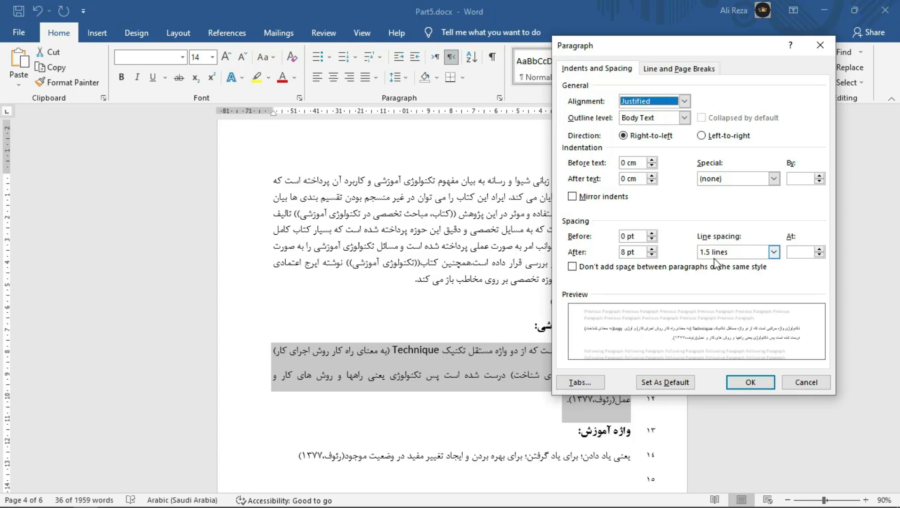
pyautogui.click(774, 252)
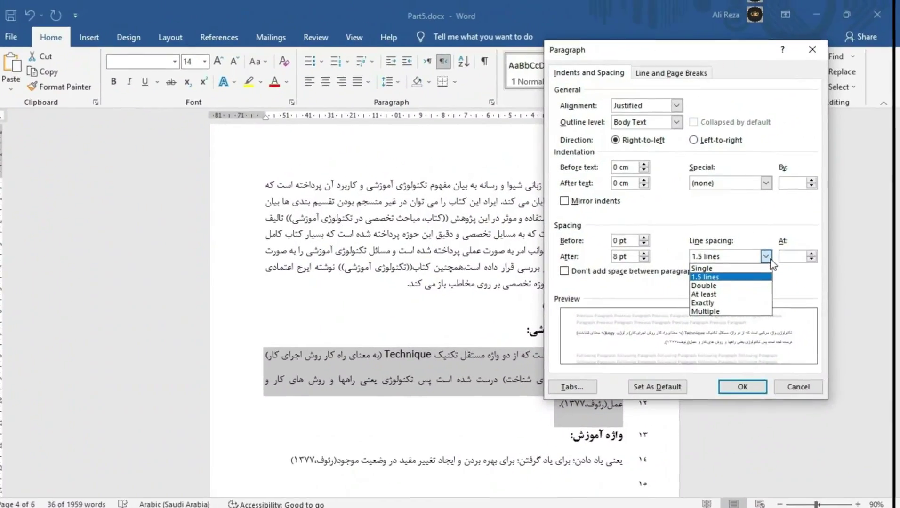
pyautogui.click(771, 253)
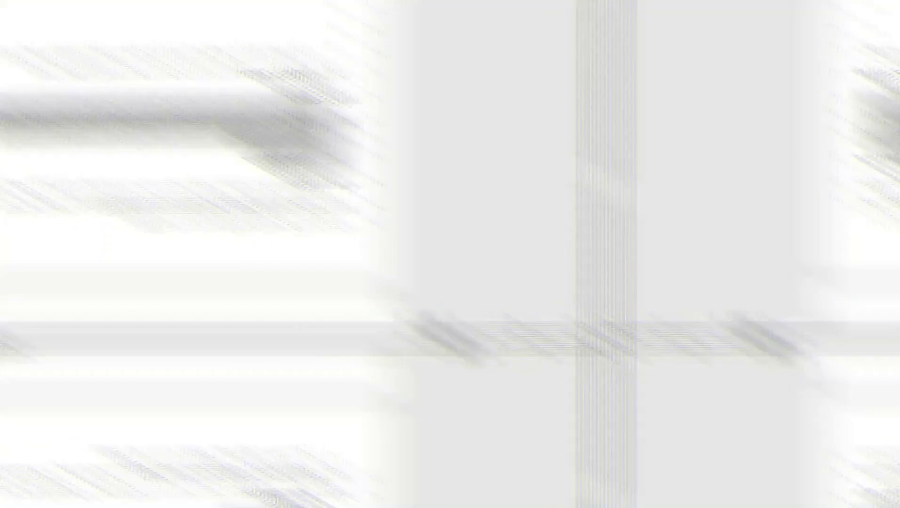
pyautogui.moveTo(541, 316); pyautogui.dragTo(633, 276)
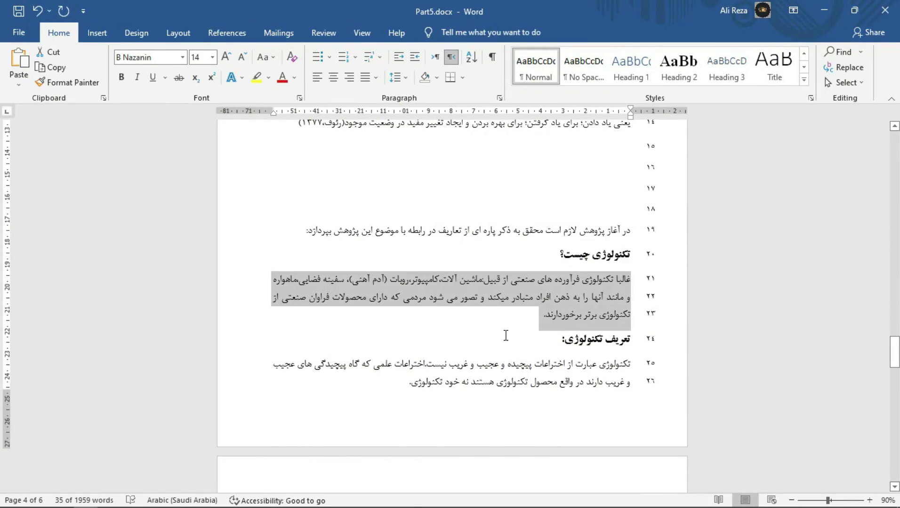
# Double-space the تکنولوژی چیست؟ paragraph on lines 21–23 with Ctrl+2.
pyautogui.hotkey('ctrl', '2')
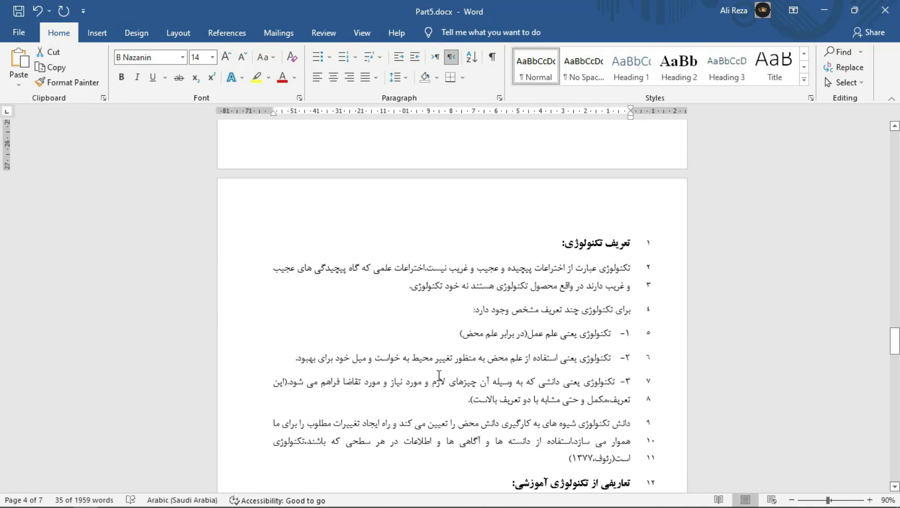
pyautogui.scroll(-1, 440, 377)
pyautogui.scroll(-1, 445, 376)
pyautogui.scroll(-1, 450, 375)
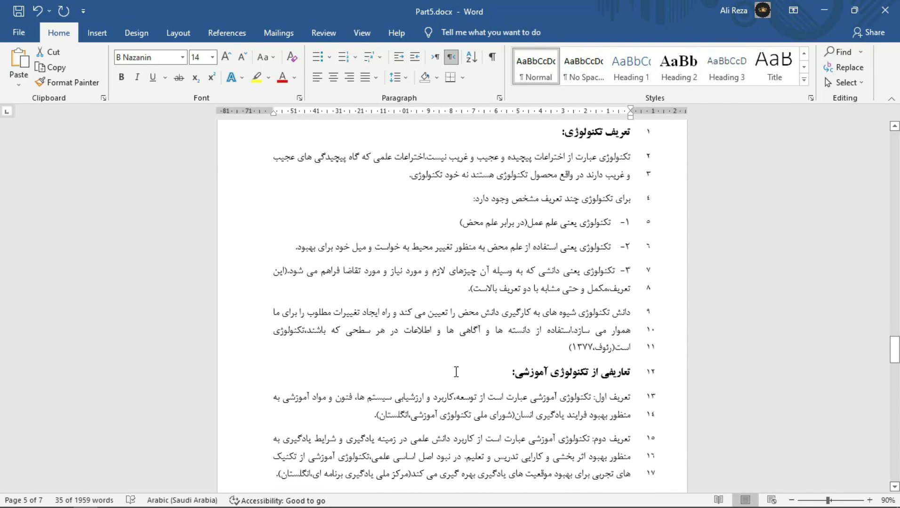
pyautogui.scroll(-1, 456, 372)
pyautogui.scroll(-1, 457, 372)
pyautogui.moveTo(541, 451); pyautogui.dragTo(631, 354)
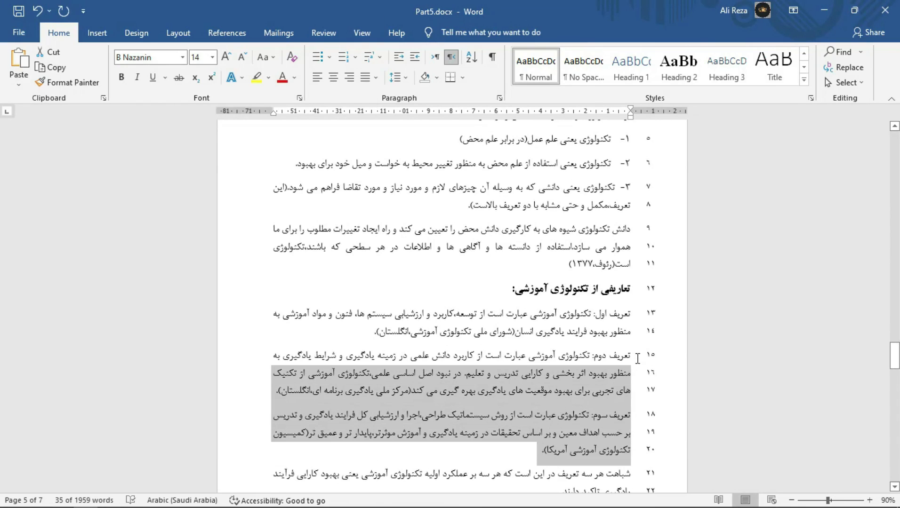
# Set the line spacing of lines 15–20 to Multiple at 3.
pyautogui.click(499, 98)
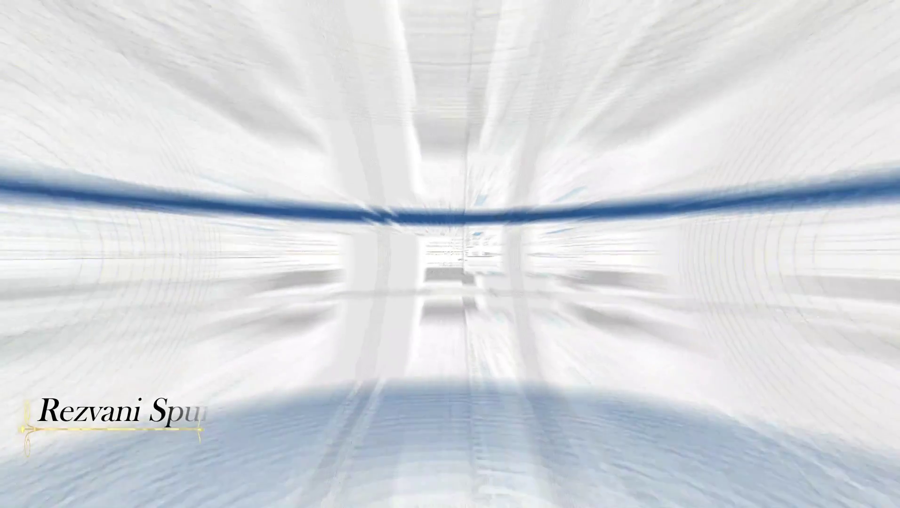
pyautogui.click(774, 252)
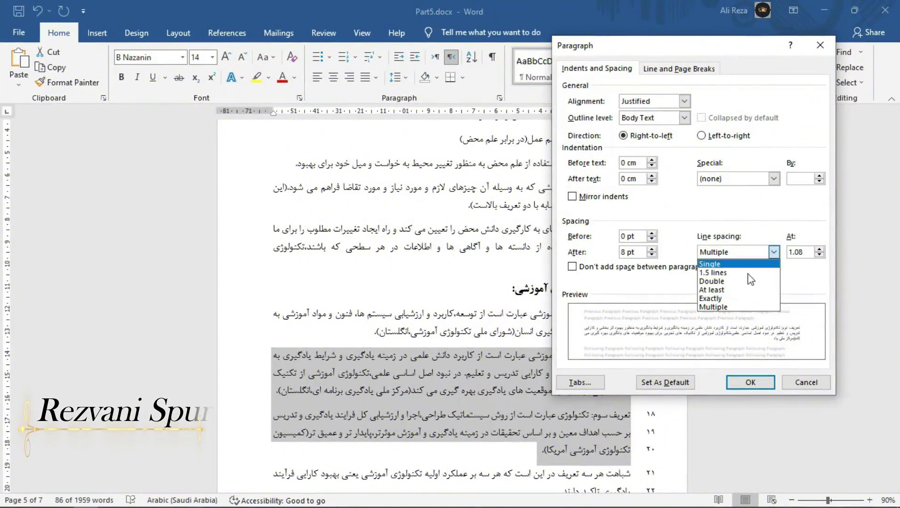
pyautogui.click(742, 308)
pyautogui.doubleClick(802, 253)
pyautogui.write('3')
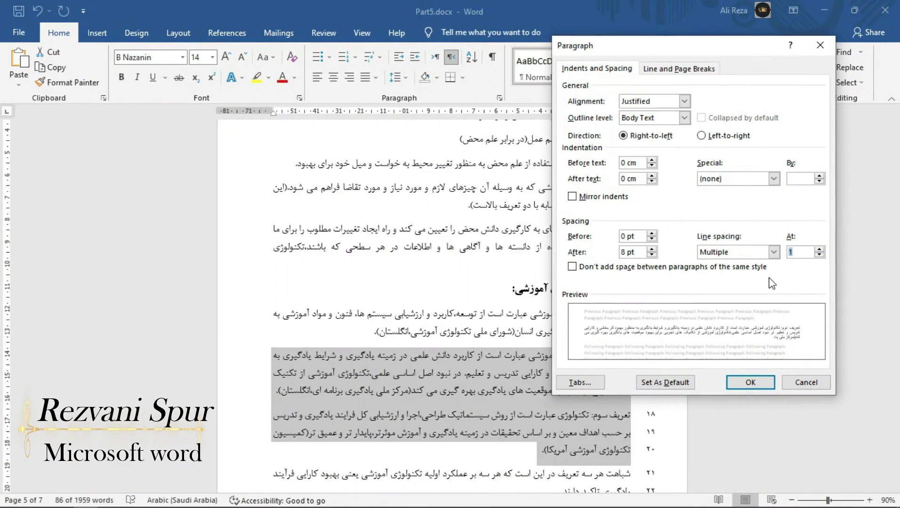
pyautogui.press('Return')
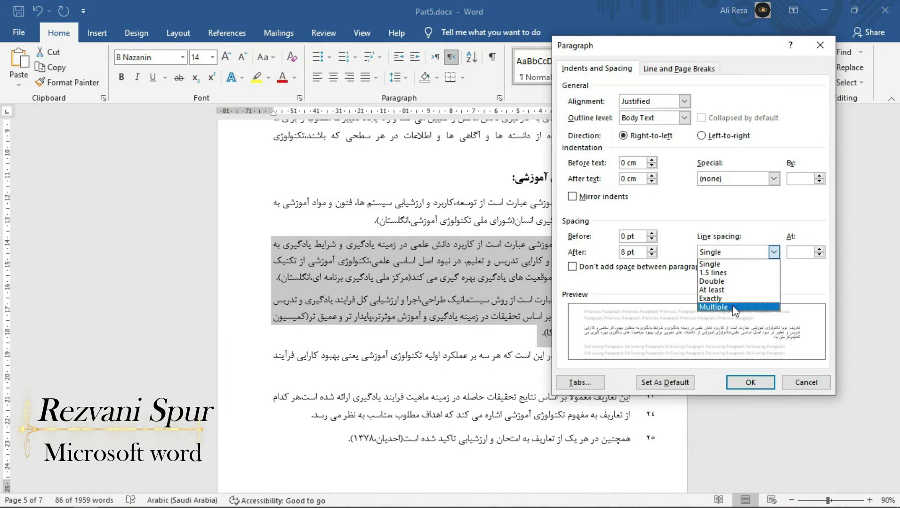
# Lower the Multiple spacing to 0.5, apply it, then undo the change.
pyautogui.click(713, 307)
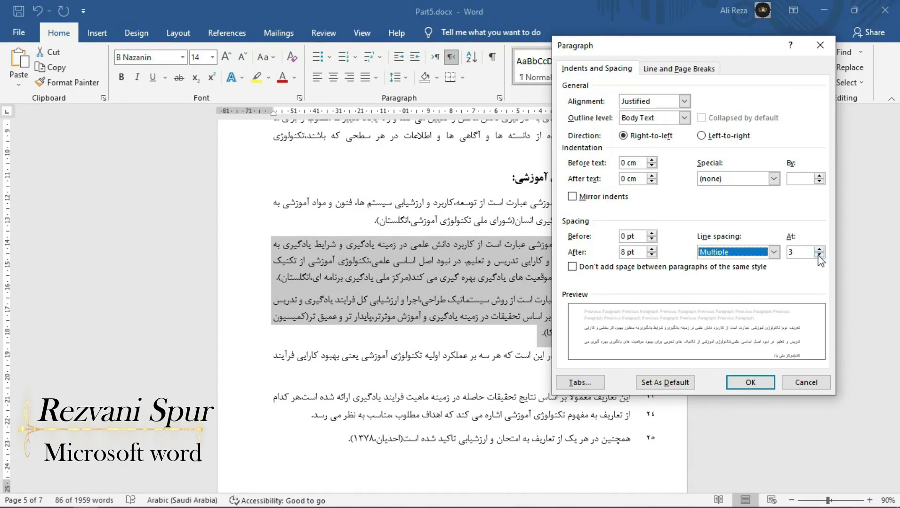
pyautogui.click(819, 255)
pyautogui.click(819, 255)
pyautogui.click(819, 255)
pyautogui.click(819, 255)
pyautogui.click(819, 255)
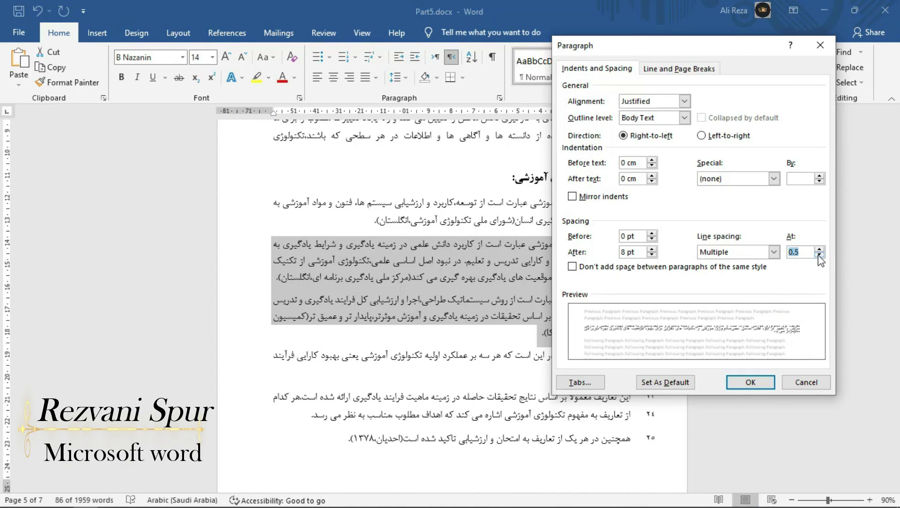
pyautogui.click(806, 253)
pyautogui.click(750, 382)
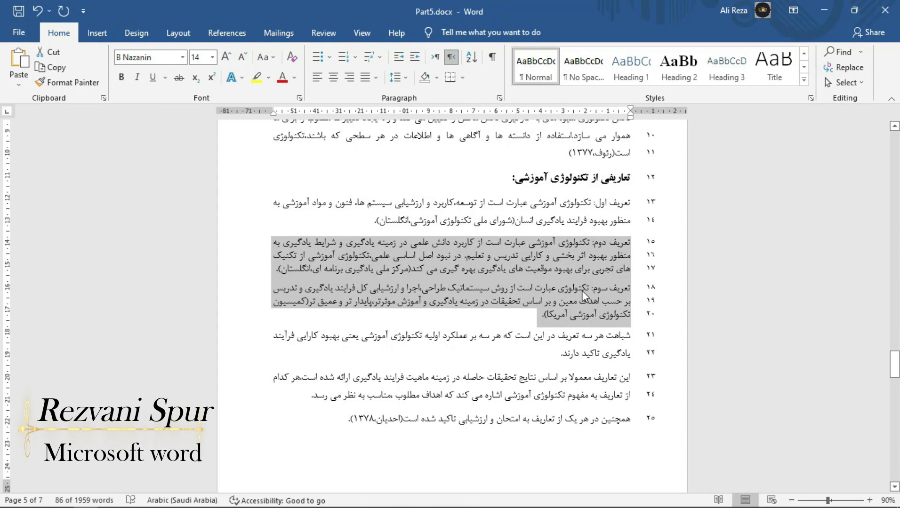
pyautogui.scroll(-1, 599, 430)
pyautogui.scroll(1, 685, 432)
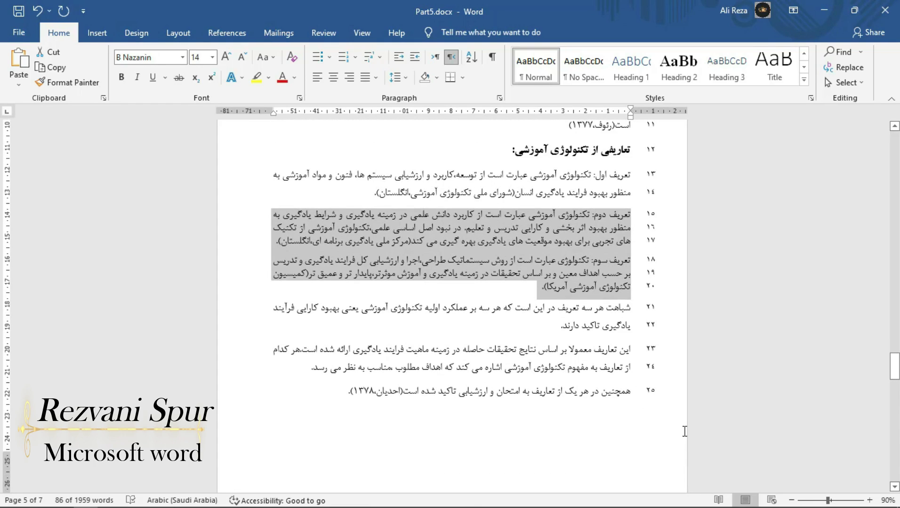
pyautogui.hotkey('ctrl', 'z')
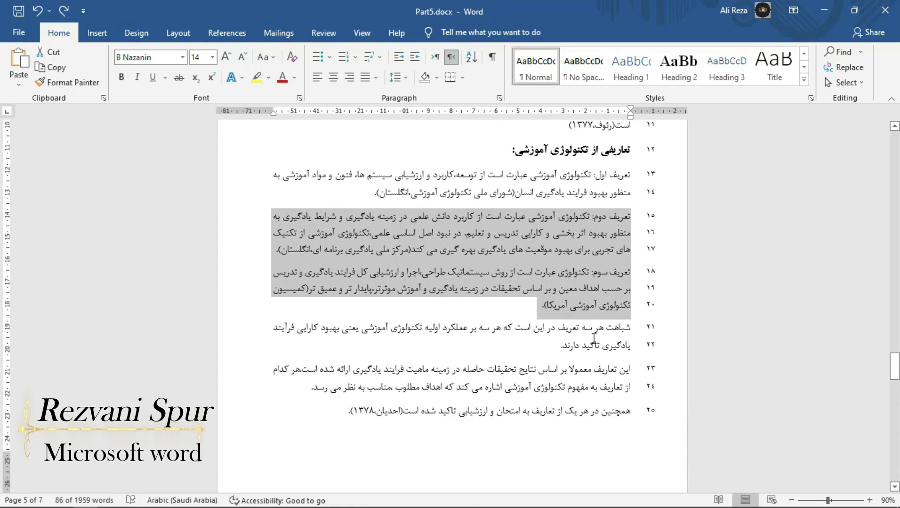
# Reapply Multiple 0.5 line spacing to the تعریف دوم and تعریف سوم paragraphs.
pyautogui.click(499, 98)
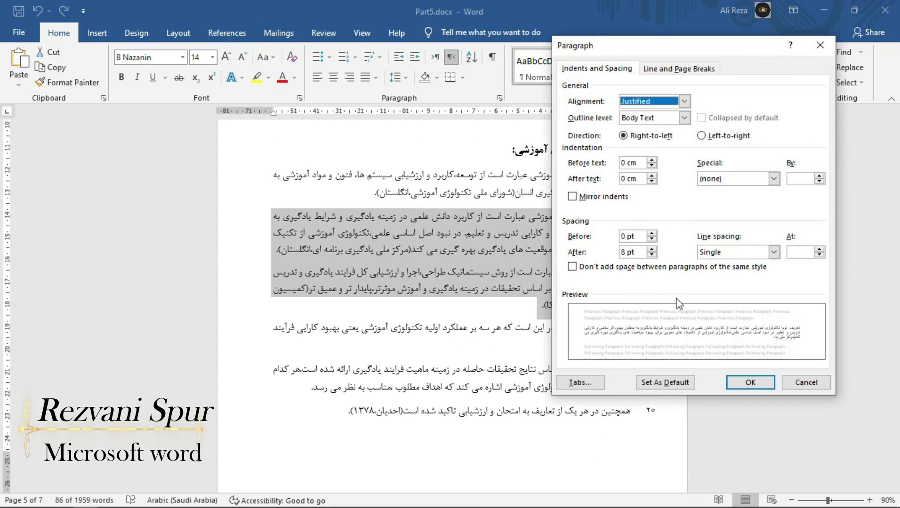
pyautogui.click(774, 252)
pyautogui.click(710, 307)
pyautogui.click(820, 255)
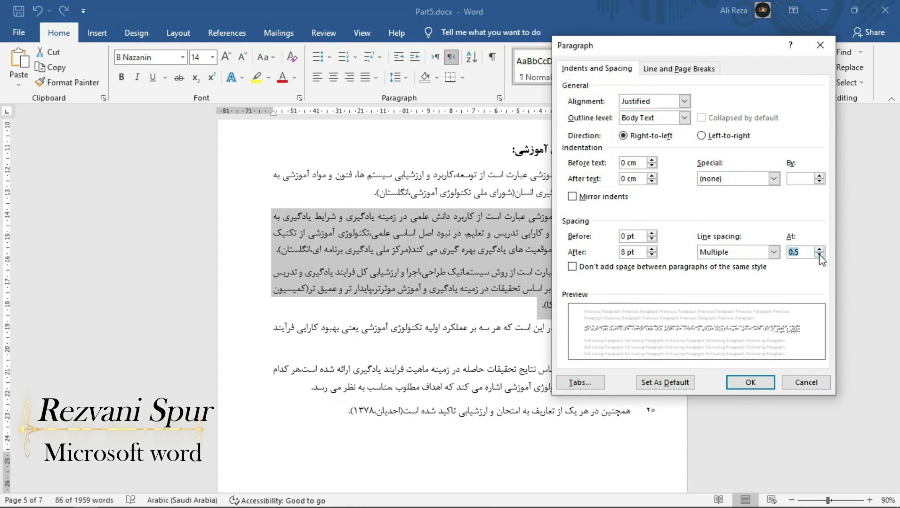
pyautogui.click(811, 250)
pyautogui.write('8')
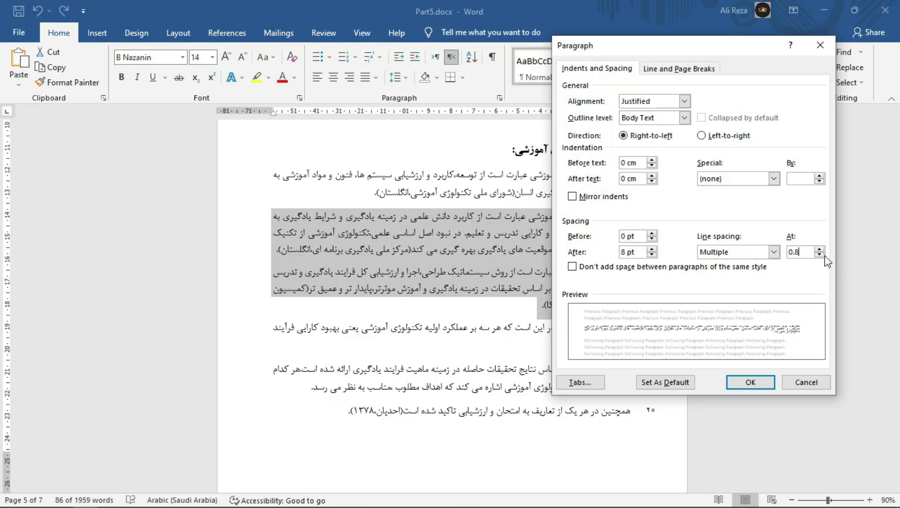
pyautogui.click(750, 383)
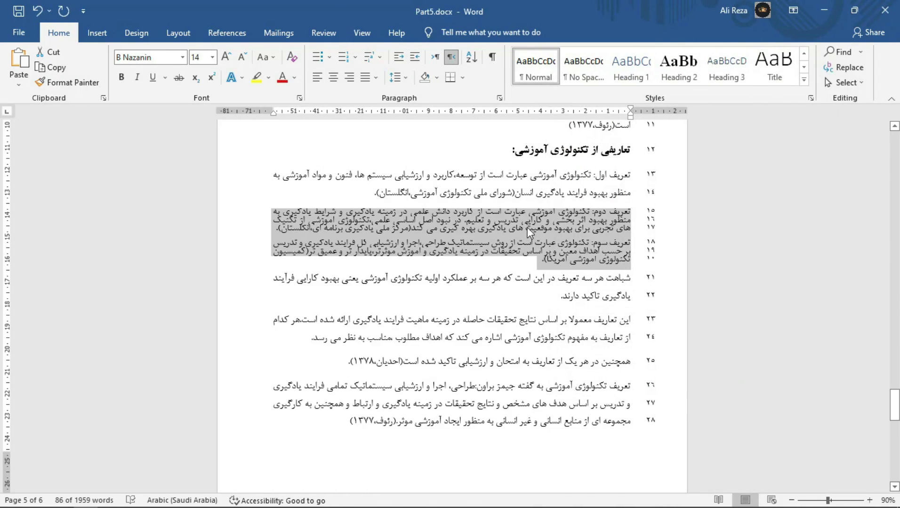
# Set line spacing of the two definition paragraphs back to Multiple 1, then recheck the value.
pyautogui.scroll(2, 526, 241)
pyautogui.scroll(2, 533, 252)
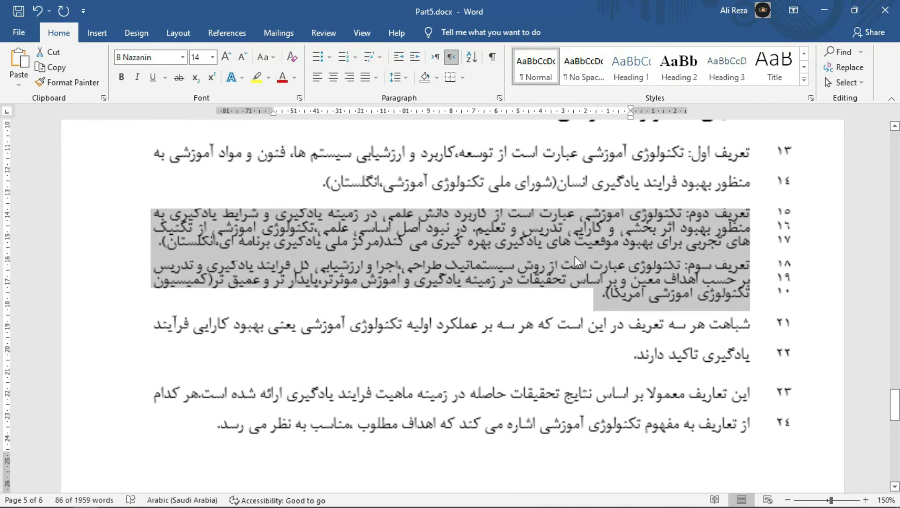
pyautogui.scroll(2, 574, 256)
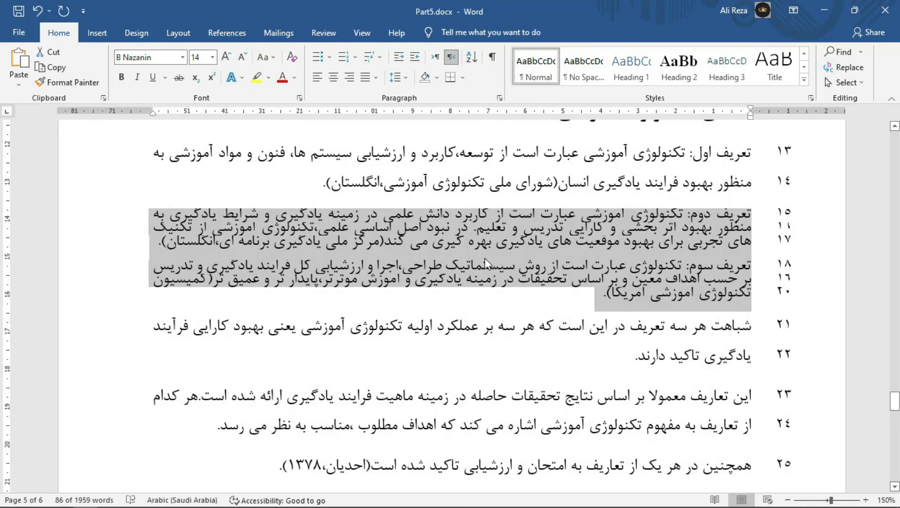
pyautogui.click(499, 98)
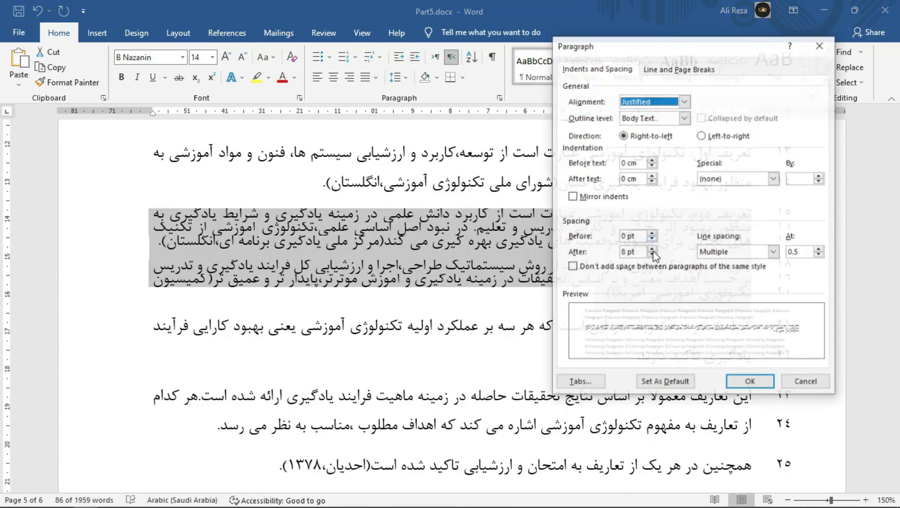
pyautogui.click(819, 249)
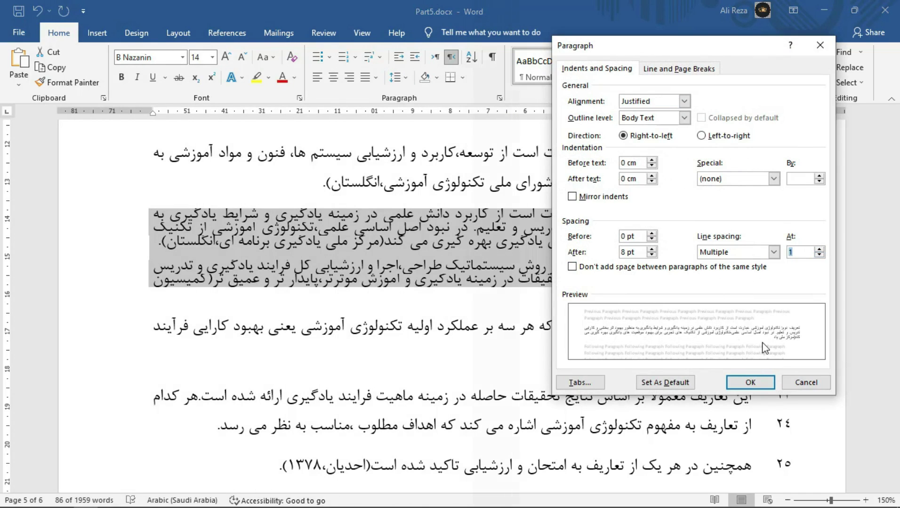
pyautogui.click(751, 383)
pyautogui.click(499, 98)
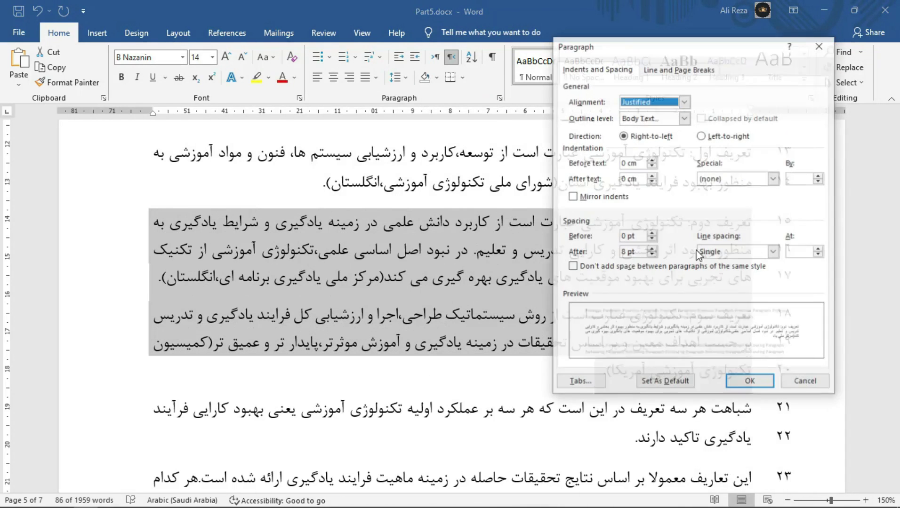
pyautogui.click(800, 253)
pyautogui.write('1')
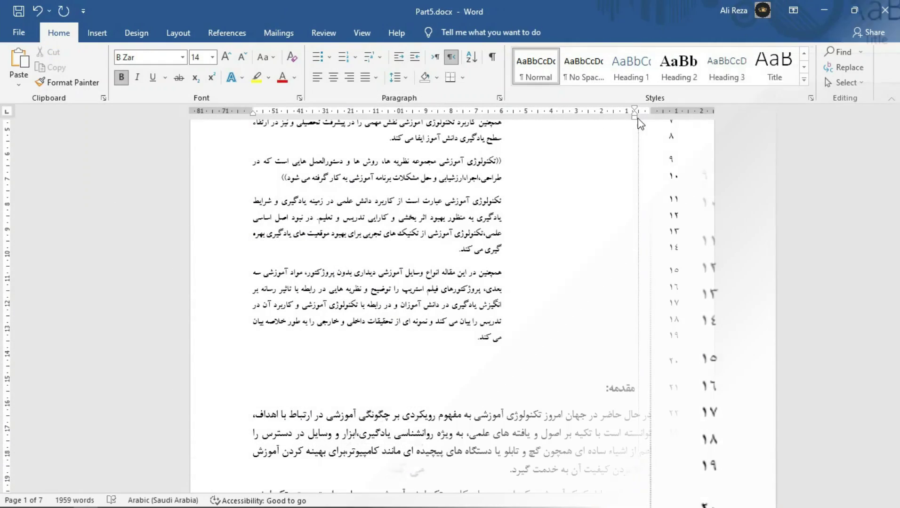
# Select the paragraph on lines 26–31 and drag its ruler indent marker far inward.
pyautogui.click(602, 240)
pyautogui.scroll(3, 628, 209)
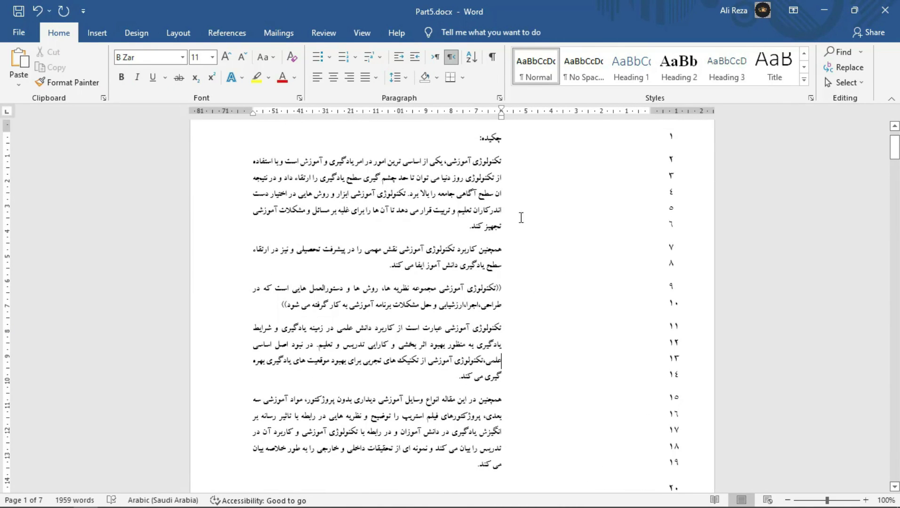
pyautogui.scroll(-5, 528, 273)
pyautogui.click(636, 302)
pyautogui.scroll(3, 525, 278)
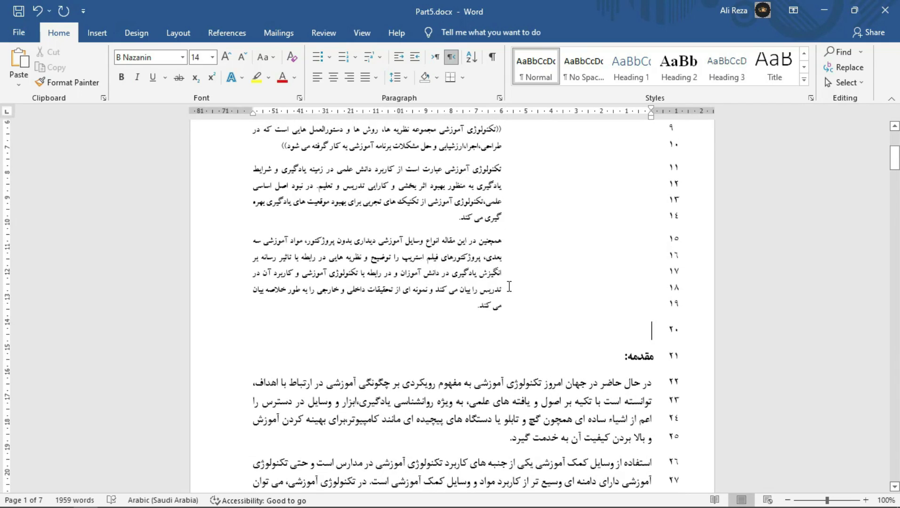
pyautogui.scroll(3, 509, 286)
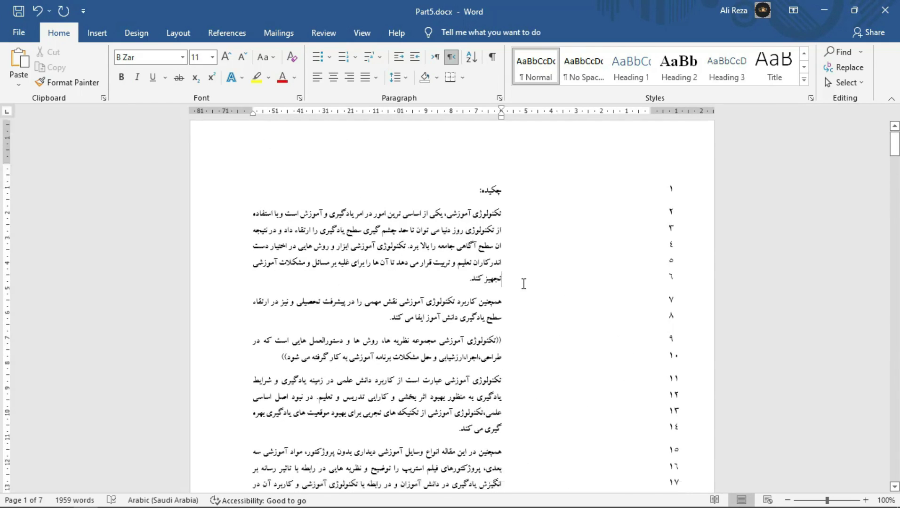
pyautogui.scroll(-2, 517, 285)
pyautogui.tripleClick(495, 197)
pyautogui.scroll(-3, 495, 197)
pyautogui.scroll(-3, 625, 282)
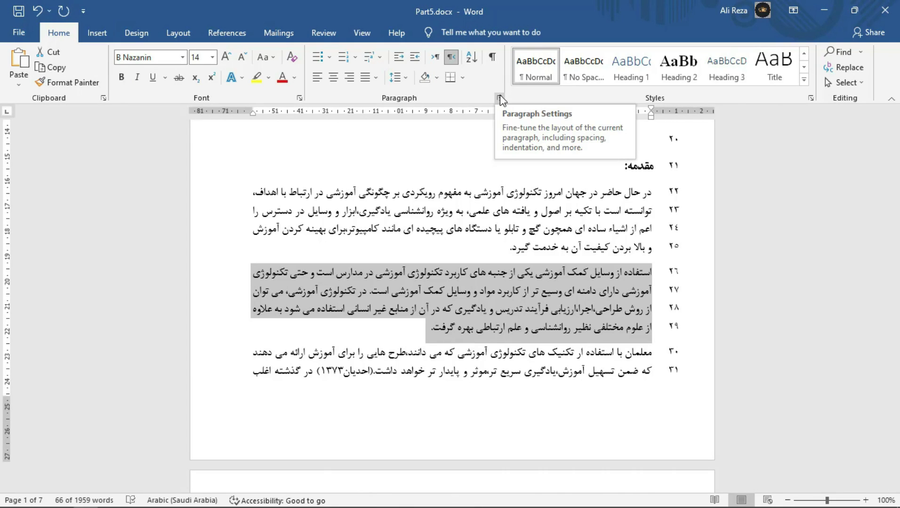
pyautogui.moveTo(651, 113); pyautogui.dragTo(453, 134)
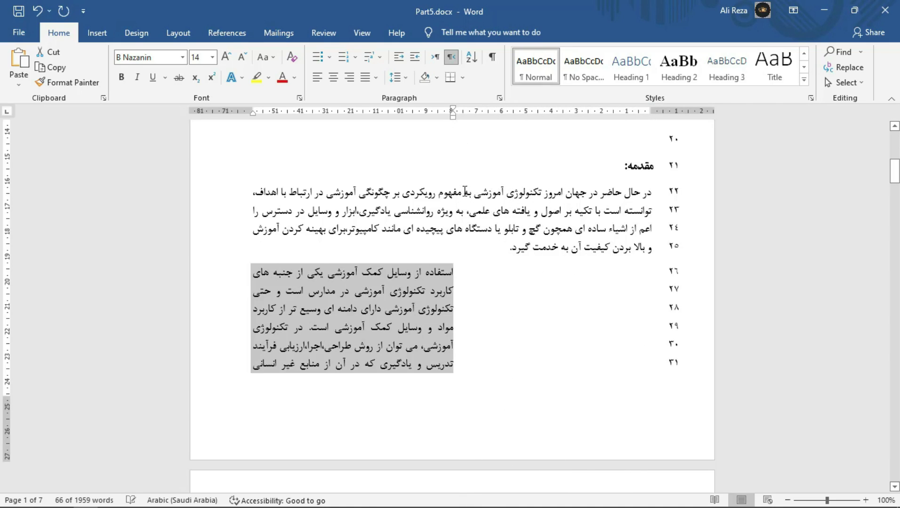
pyautogui.scroll(-3, 465, 316)
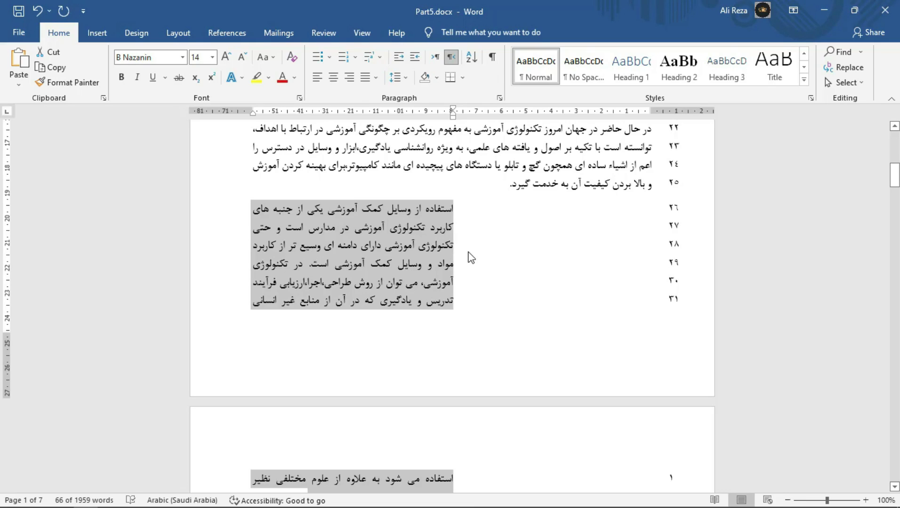
# Leave Special indent at none and enter new before-text and after-text indent values.
pyautogui.click(500, 99)
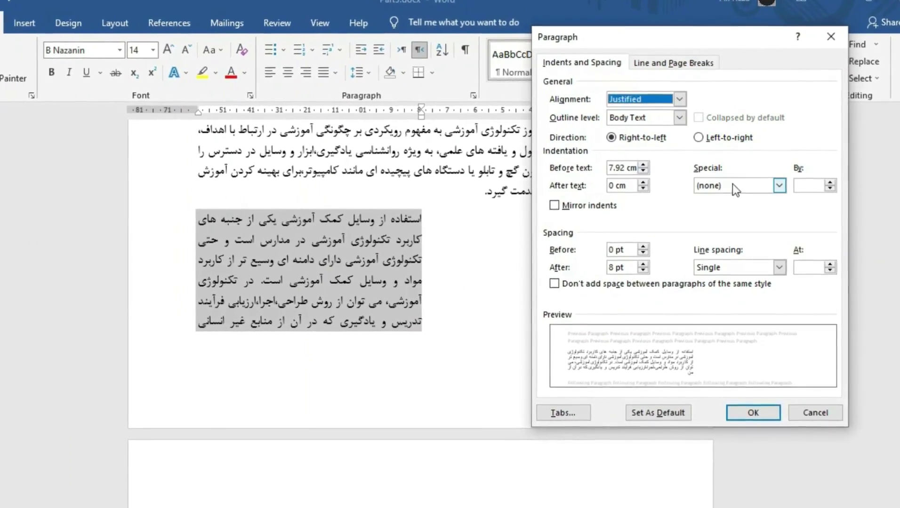
pyautogui.click(740, 184)
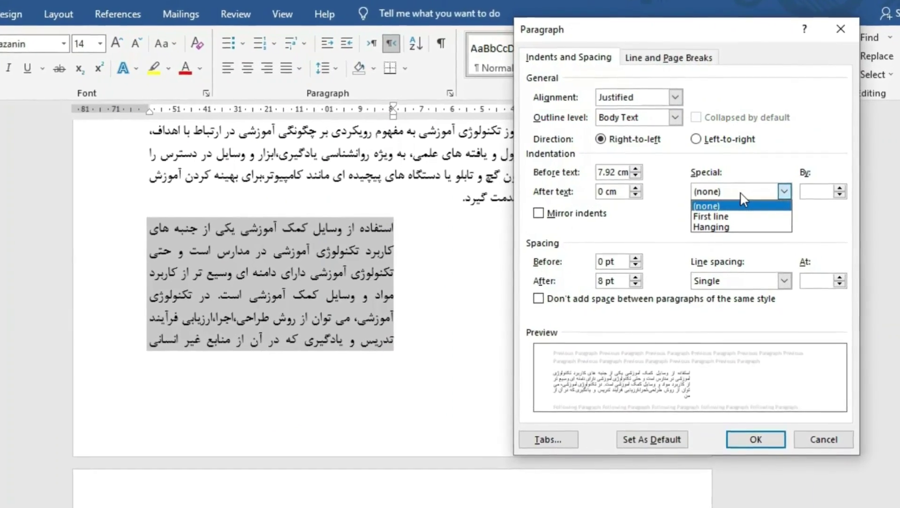
pyautogui.click(741, 197)
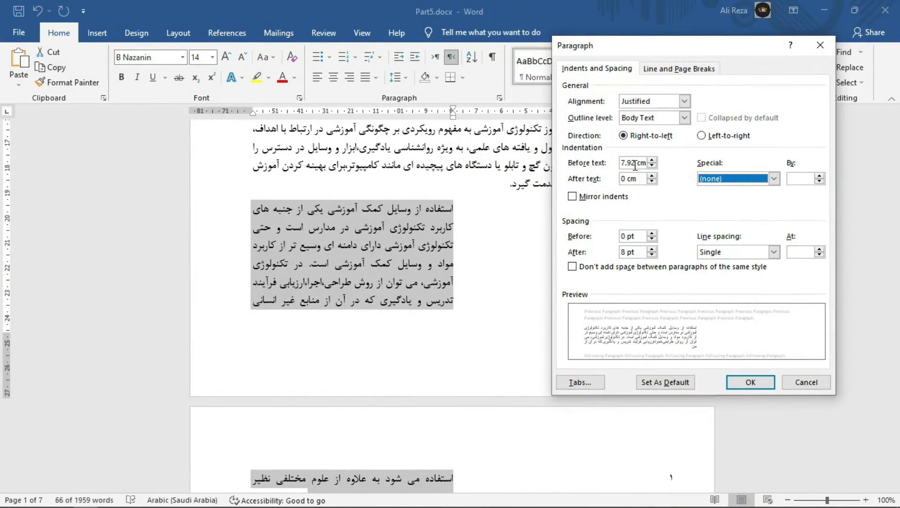
pyautogui.doubleClick(629, 163)
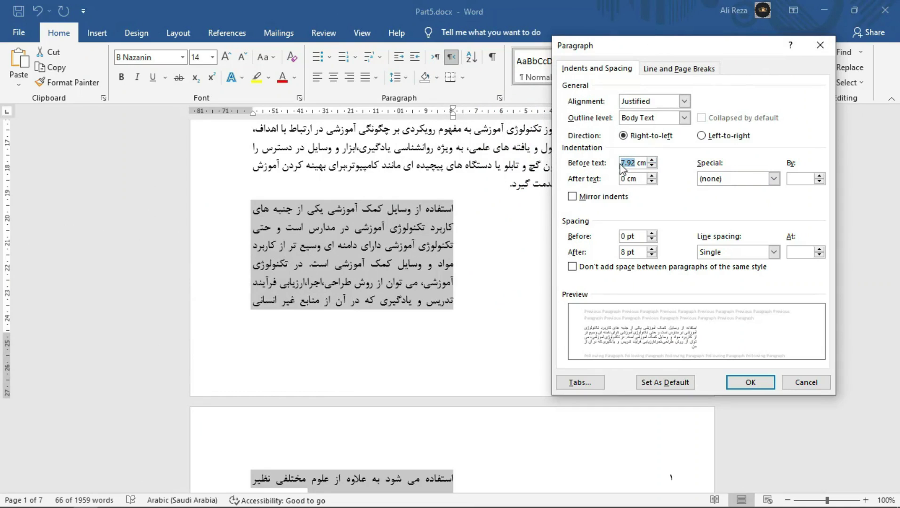
pyautogui.write('2')
pyautogui.doubleClick(629, 179)
pyautogui.write('2')
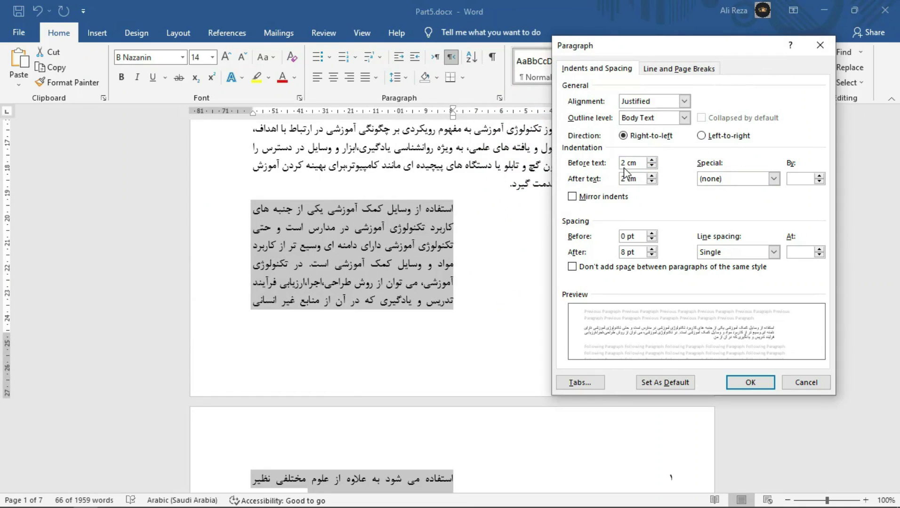
# Step the before-text indent up to 6 cm, keep 1.8 cm after text, and apply.
pyautogui.click(652, 160)
pyautogui.click(653, 160)
pyautogui.click(653, 161)
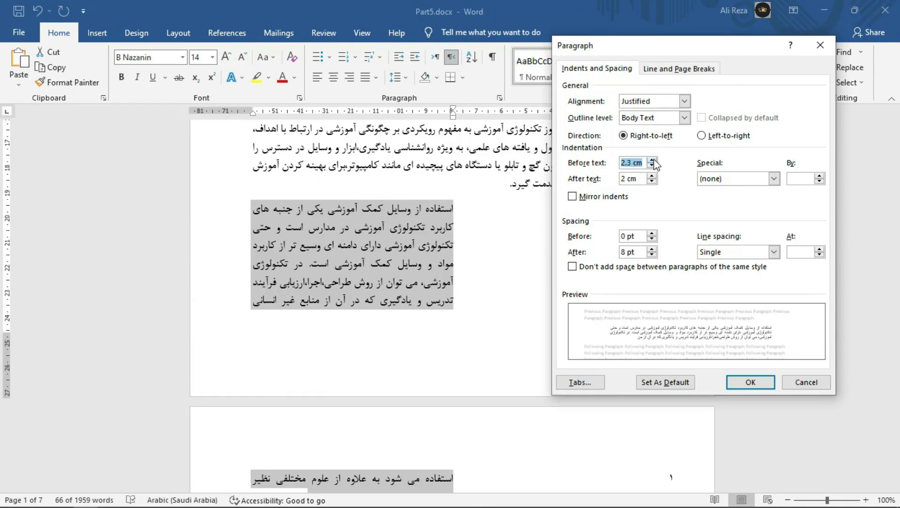
pyautogui.click(652, 160)
pyautogui.click(653, 160)
pyautogui.click(653, 161)
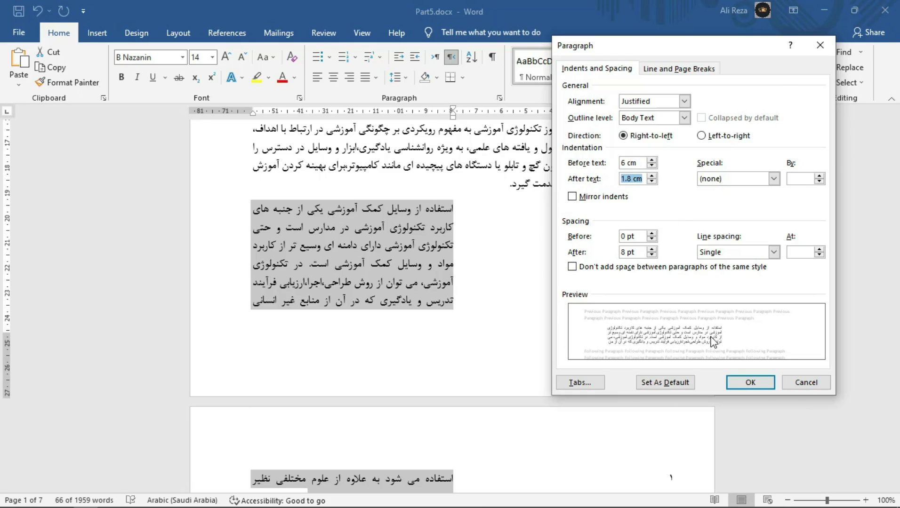
pyautogui.click(751, 385)
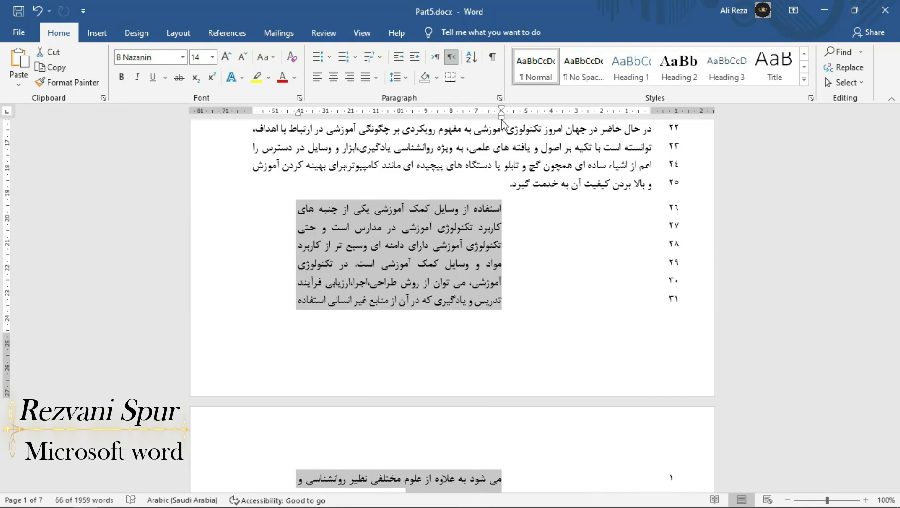
# Drag the ruler indent, undo the indent changes, then select the page-2 paragraph on lines 6–9.
pyautogui.moveTo(502, 118); pyautogui.dragTo(488, 125)
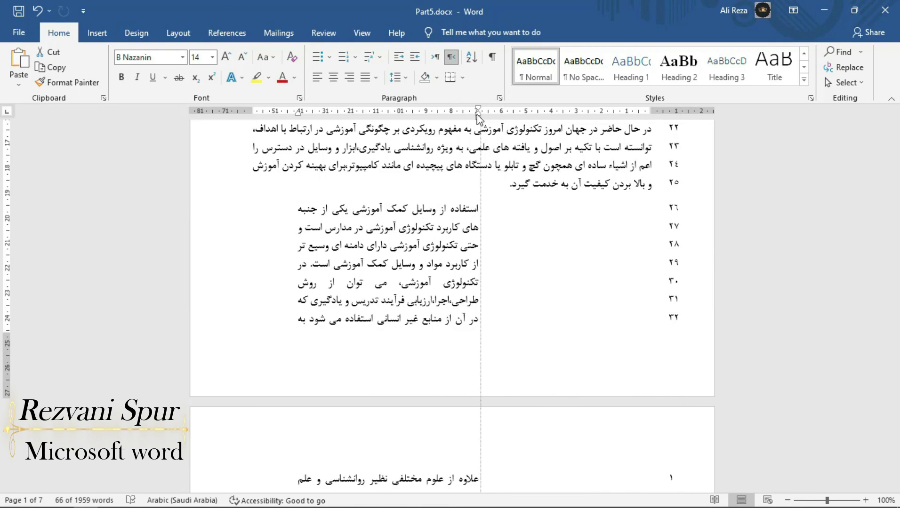
pyautogui.hotkey('ctrl', 'z')
pyautogui.hotkey('ctrl', 'z')
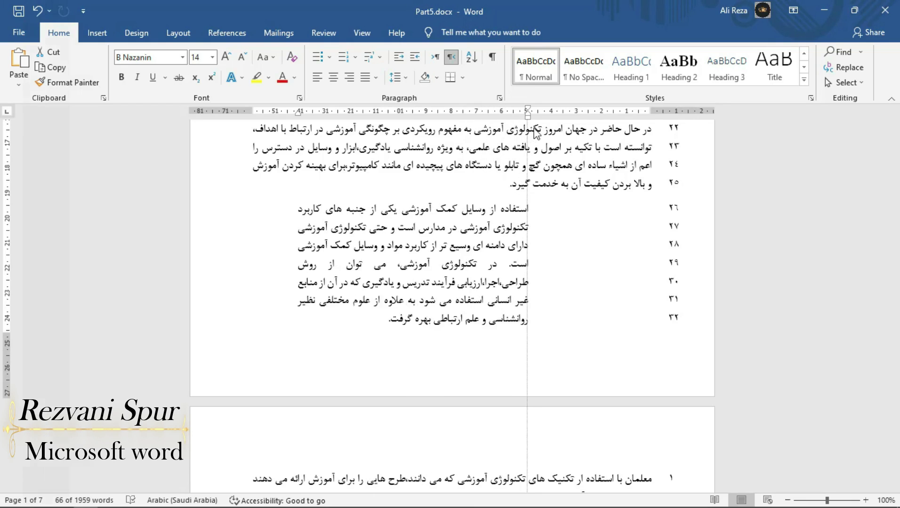
pyautogui.hotkey('ctrl', 'z')
pyautogui.hotkey('ctrl', 'z')
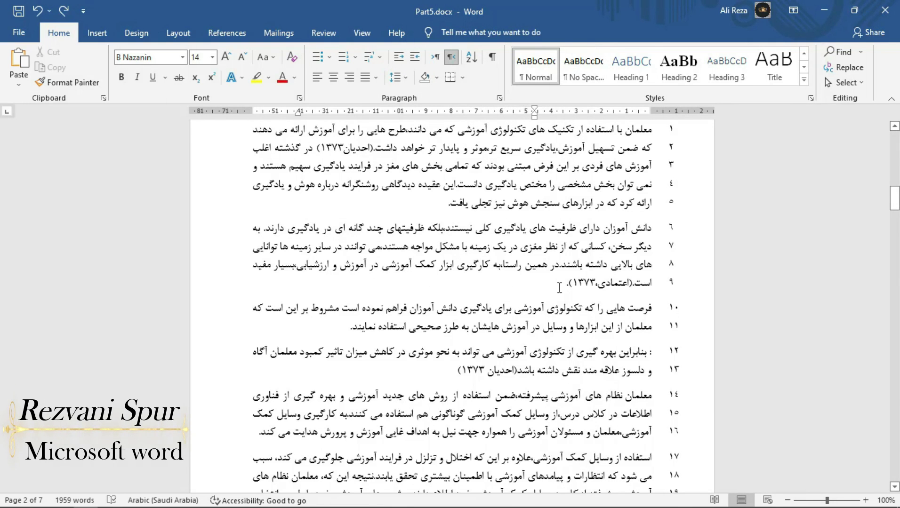
pyautogui.moveTo(559, 287); pyautogui.dragTo(640, 240)
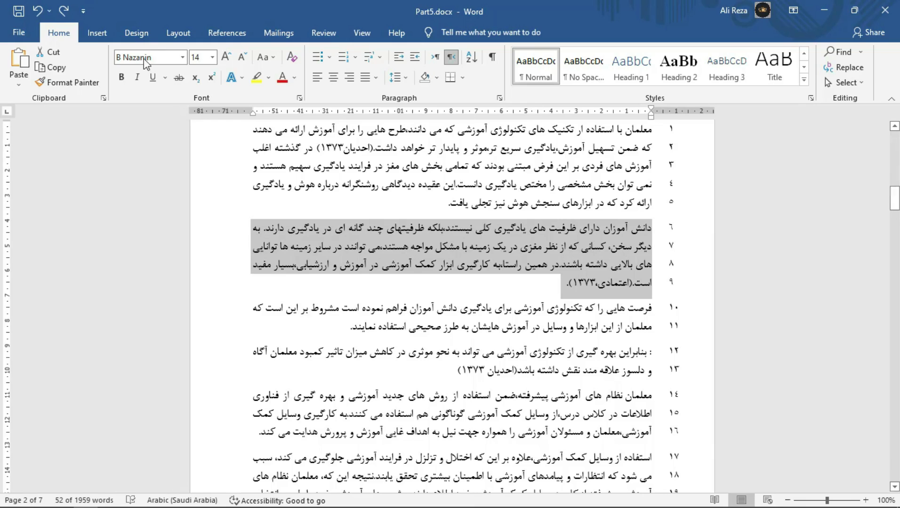
# Format the lines 6–9 paragraph in B Zar at 11 pt.
pyautogui.click(212, 57)
pyautogui.click(199, 105)
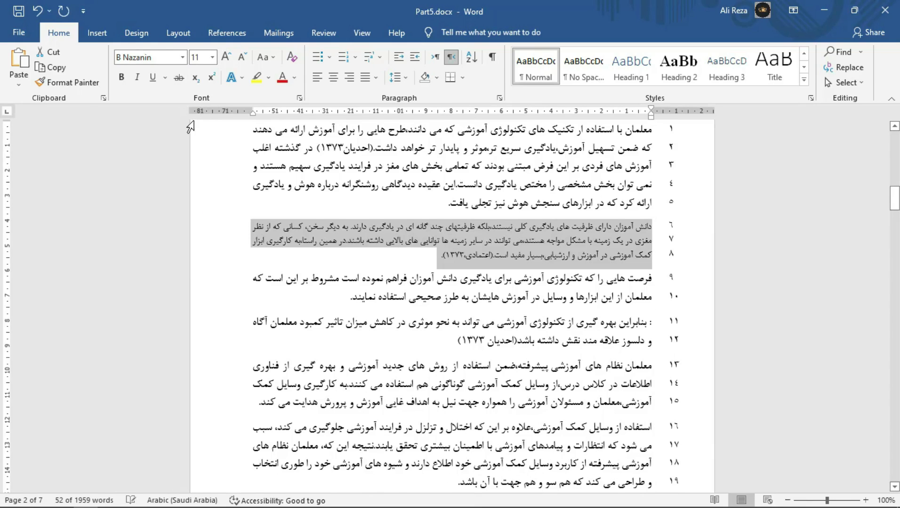
pyautogui.click(183, 57)
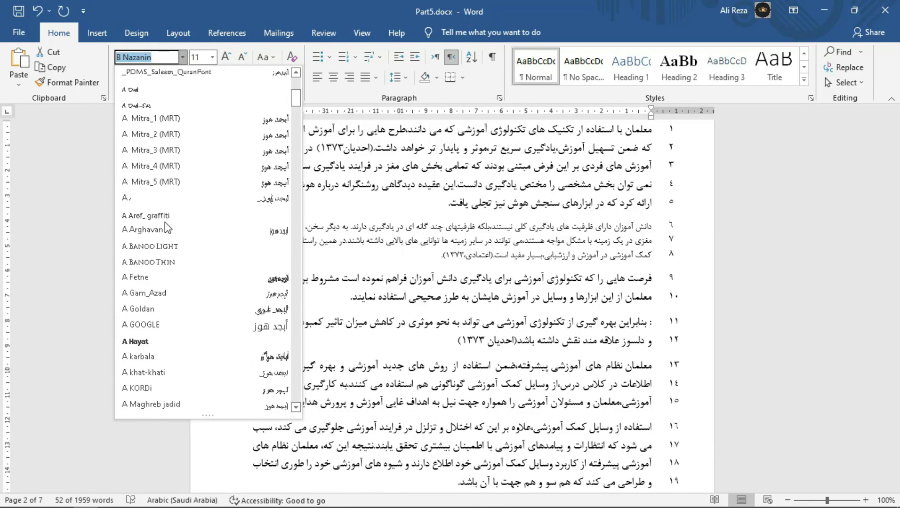
pyautogui.scroll(-8, 165, 222)
pyautogui.scroll(-6, 141, 275)
pyautogui.scroll(-3, 166, 215)
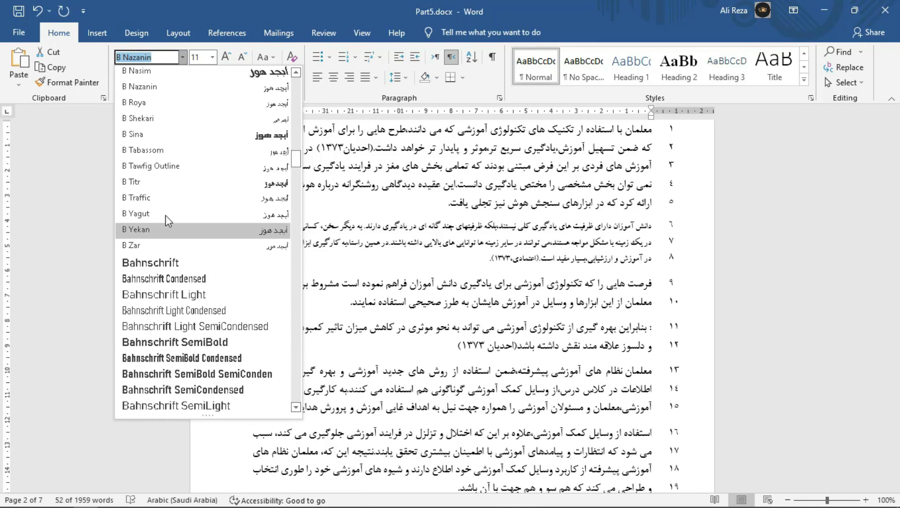
pyautogui.click(142, 233)
# Give the paragraph 0.8 multiple line spacing and a 6 cm before-text indent.
pyautogui.click(499, 98)
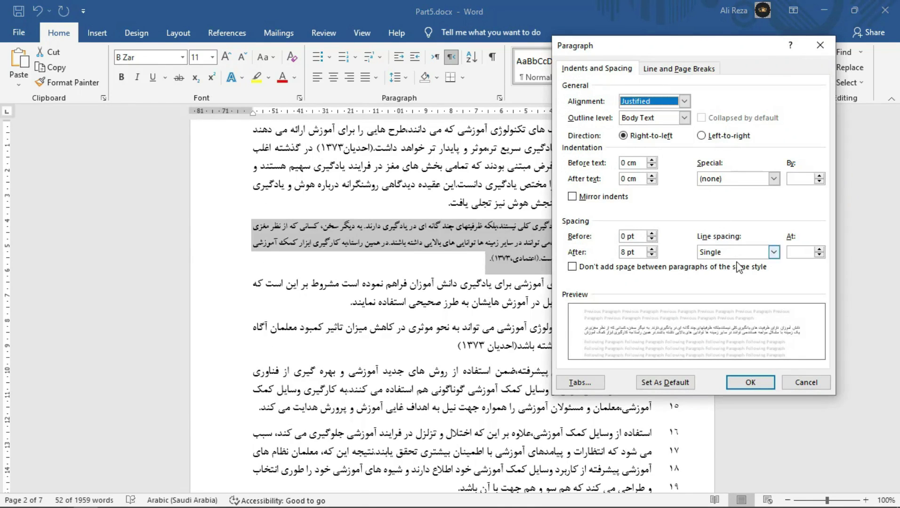
pyautogui.click(800, 253)
pyautogui.write('3')
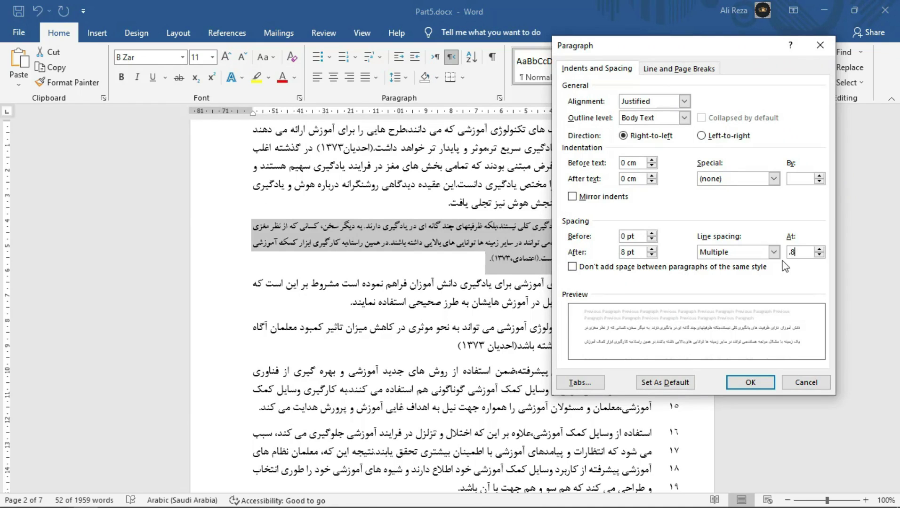
pyautogui.click(673, 210)
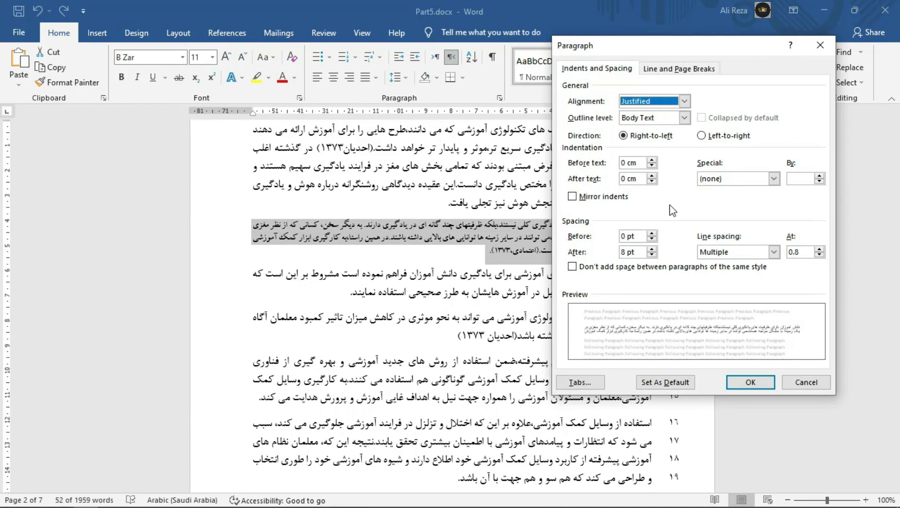
pyautogui.doubleClick(620, 162)
pyautogui.write('6')
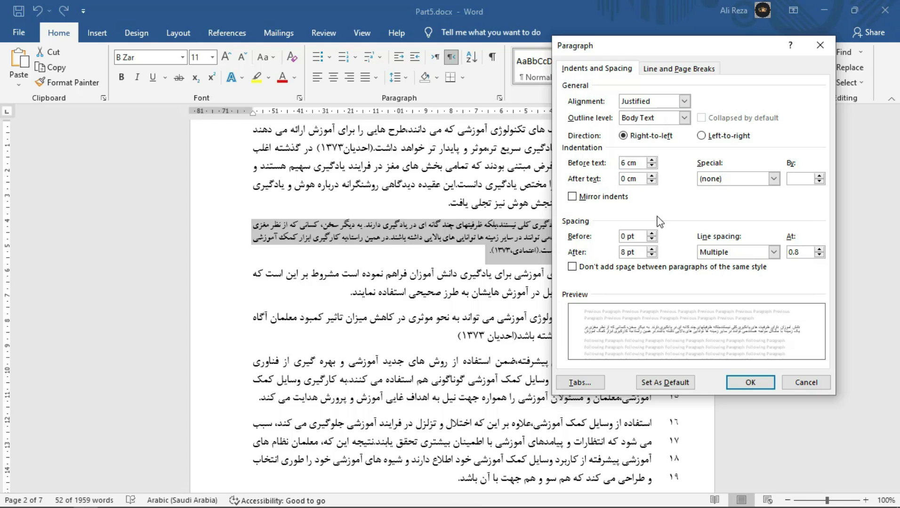
pyautogui.press('Return')
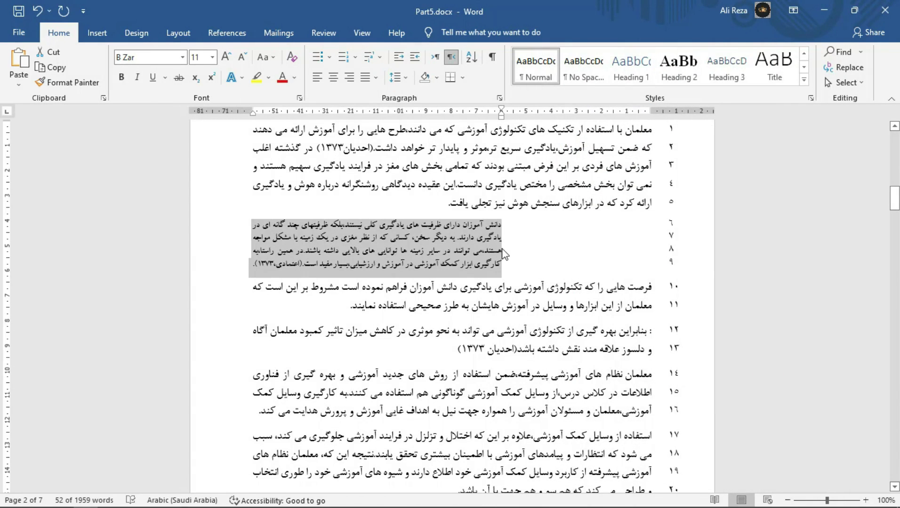
pyautogui.click(579, 253)
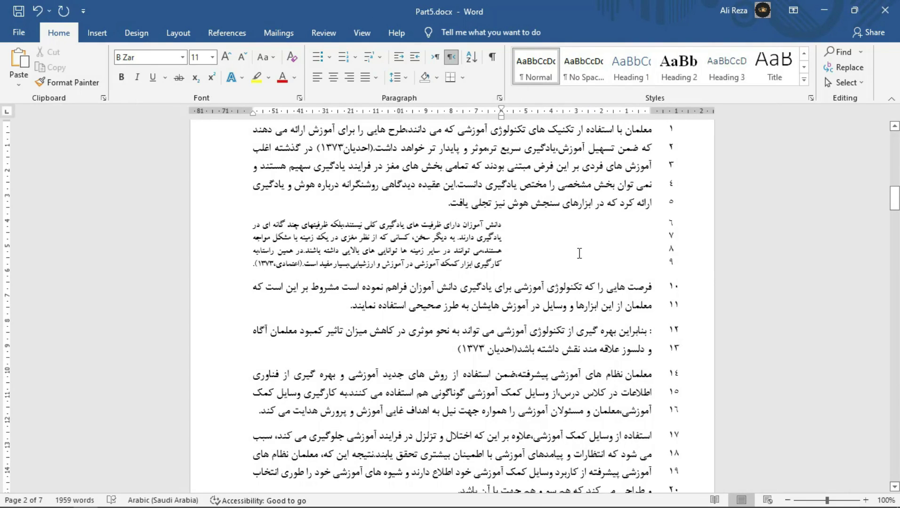
# Narrow the small-print paragraph from the right with the Right Indent marker.
pyautogui.press('End')
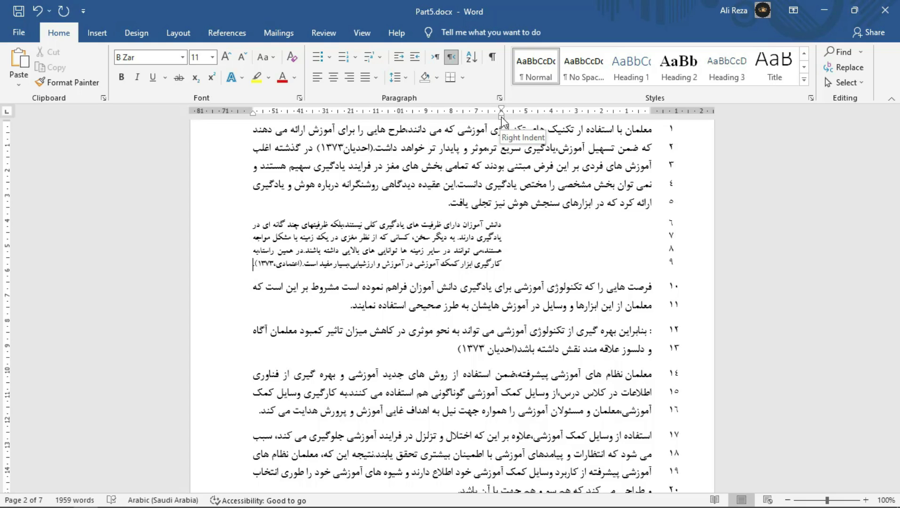
pyautogui.moveTo(502, 118); pyautogui.dragTo(503, 120)
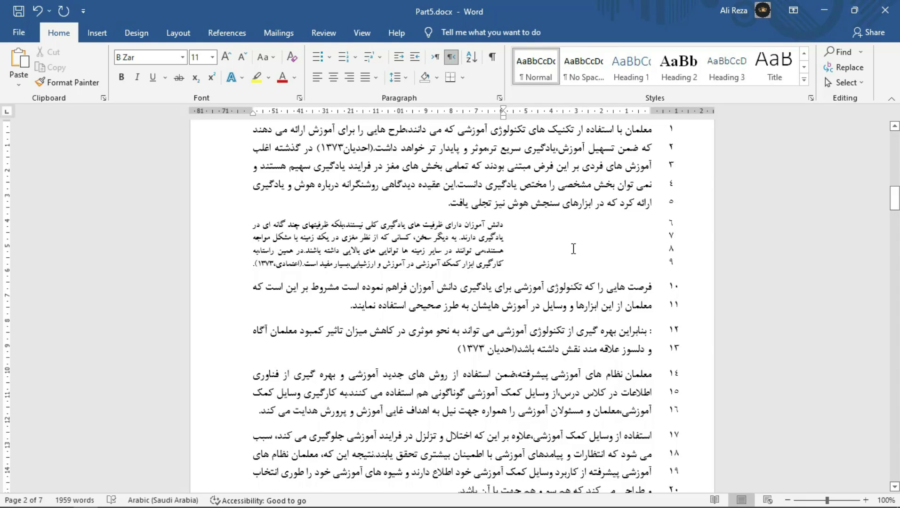
pyautogui.scroll(10, 625, 348)
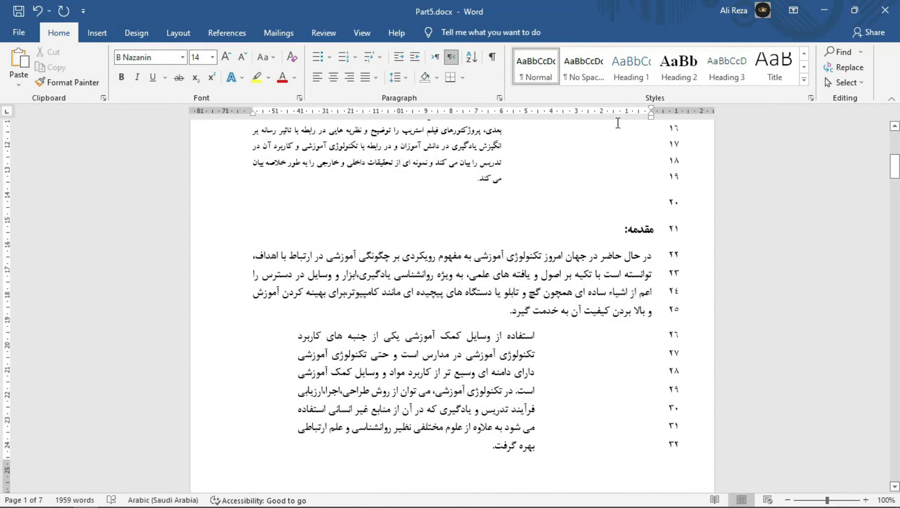
# Try different first-line indent positions on the paragraph under مقدمه using the ruler.
pyautogui.moveTo(652, 112); pyautogui.dragTo(639, 113)
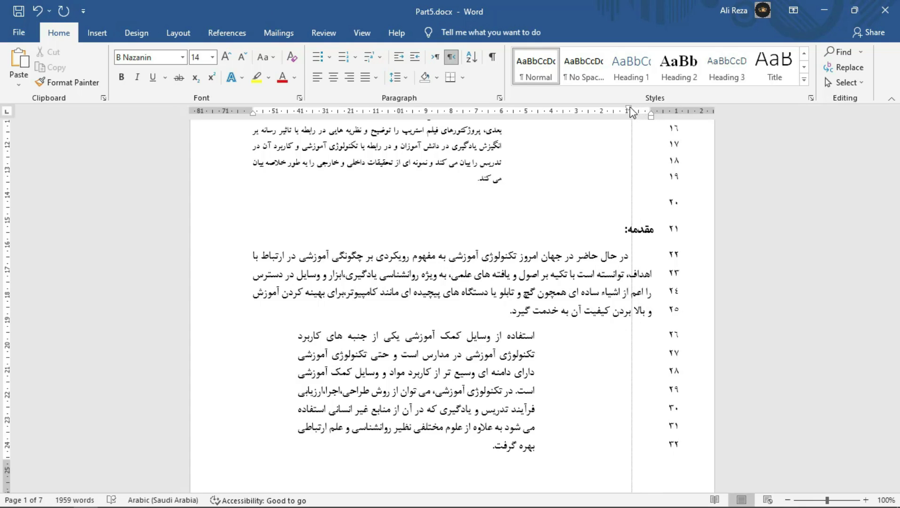
pyautogui.moveTo(636, 113); pyautogui.dragTo(627, 113)
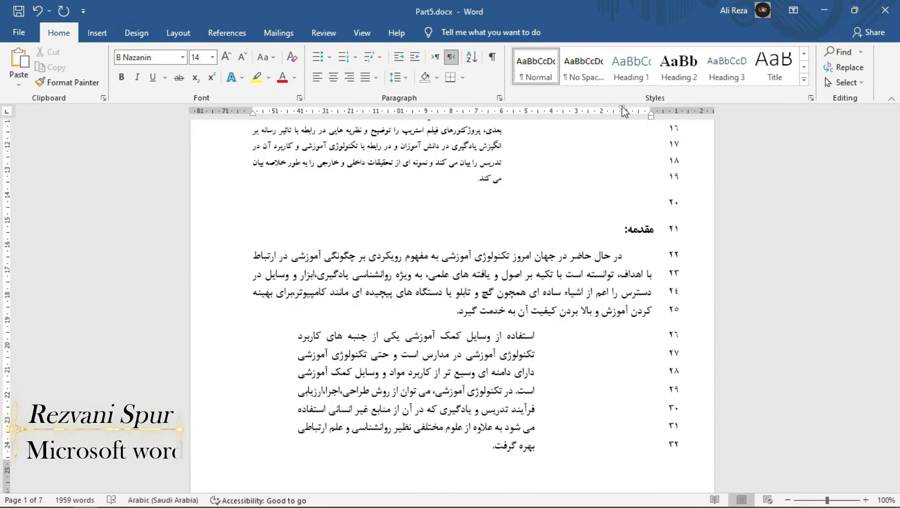
pyautogui.moveTo(624, 111)
pyautogui.mouseDown()
pyautogui.moveTo(659, 117)
pyautogui.moveTo(649, 109)
pyautogui.mouseUp()
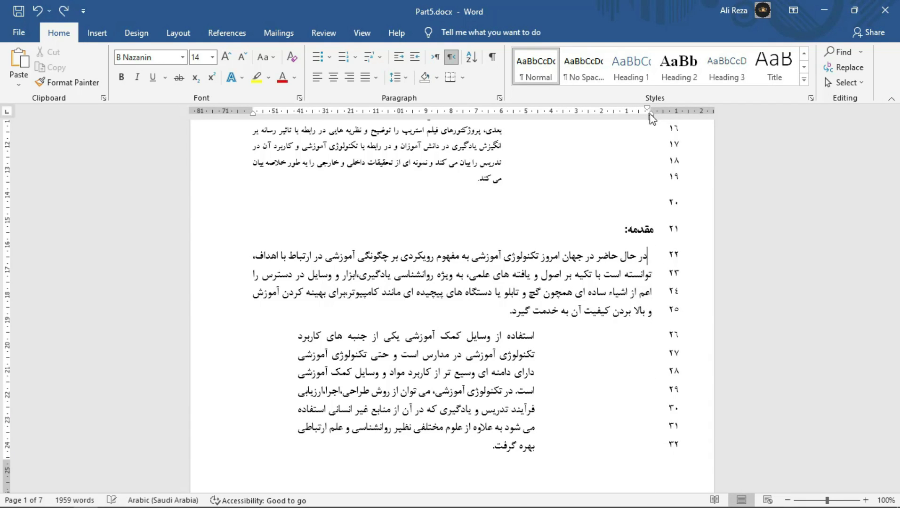
pyautogui.moveTo(649, 109); pyautogui.dragTo(654, 117)
# Set Line Numbers to None and put the caret in the paragraph under مقدمه.
pyautogui.click(178, 32)
pyautogui.click(180, 67)
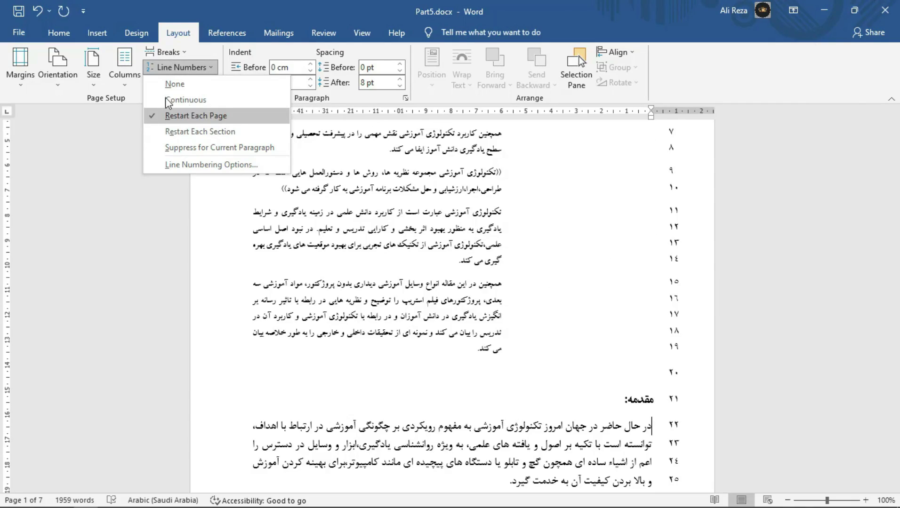
pyautogui.click(174, 84)
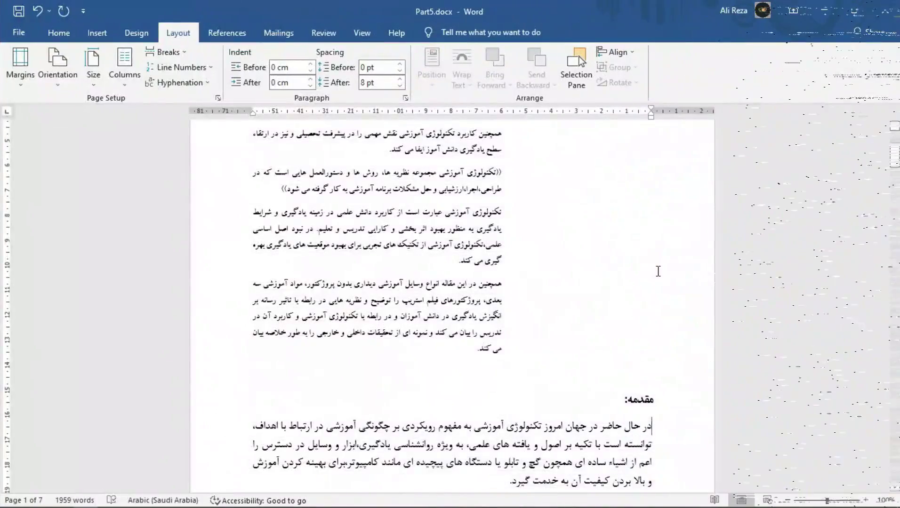
pyautogui.scroll(-1, 658, 271)
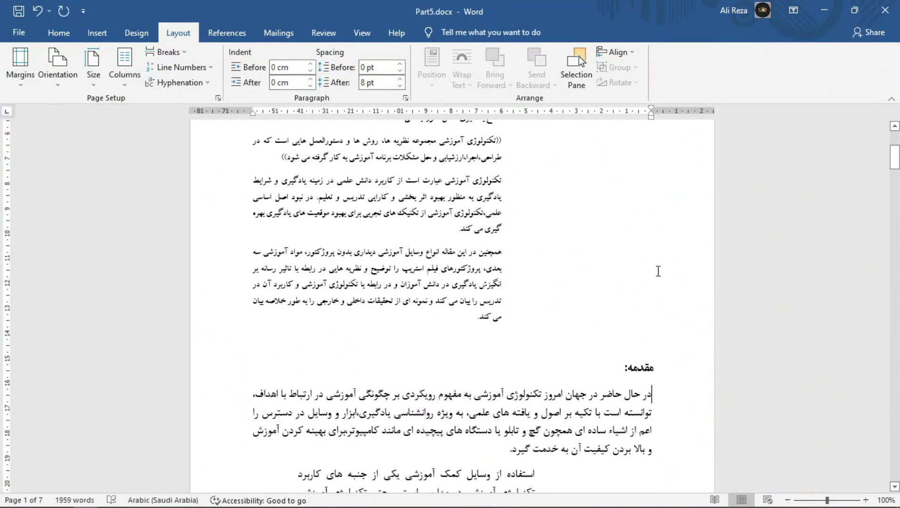
pyautogui.scroll(-2, 658, 331)
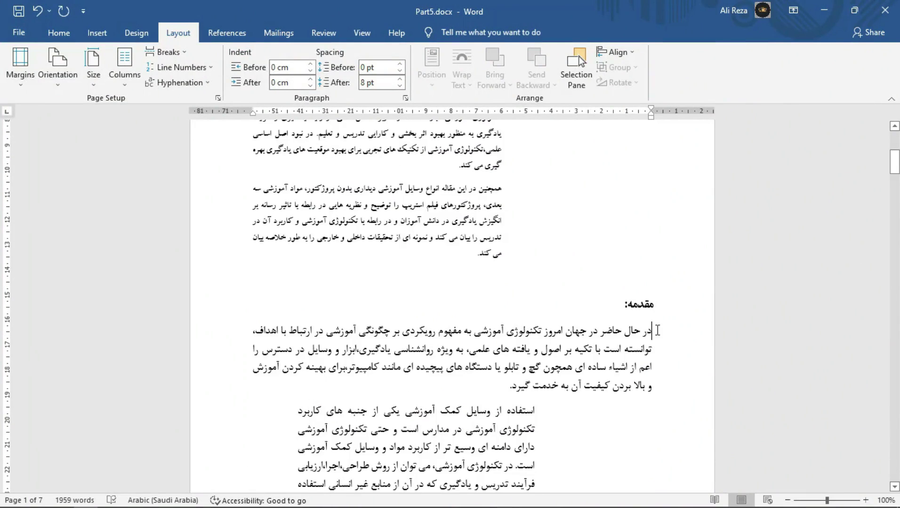
pyautogui.click(658, 331)
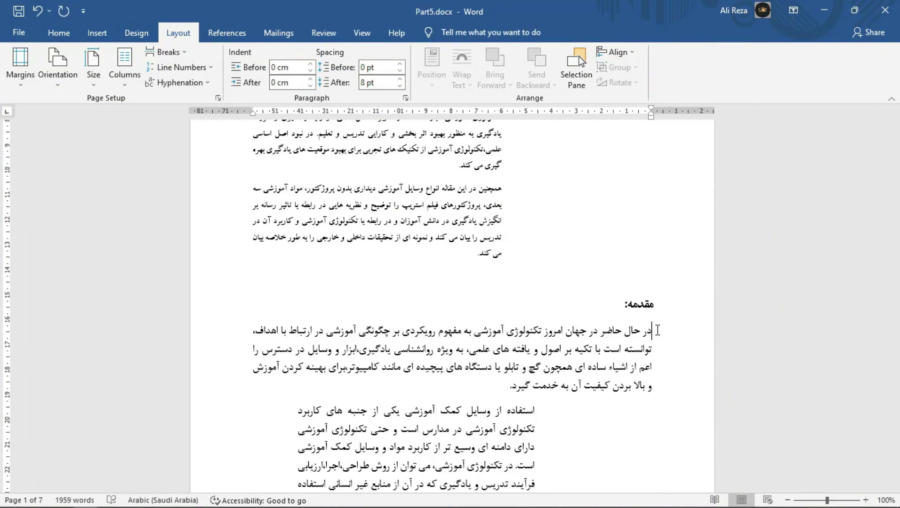
# Give the paragraph under مقدمه a first-line indent.
pyautogui.click(57, 32)
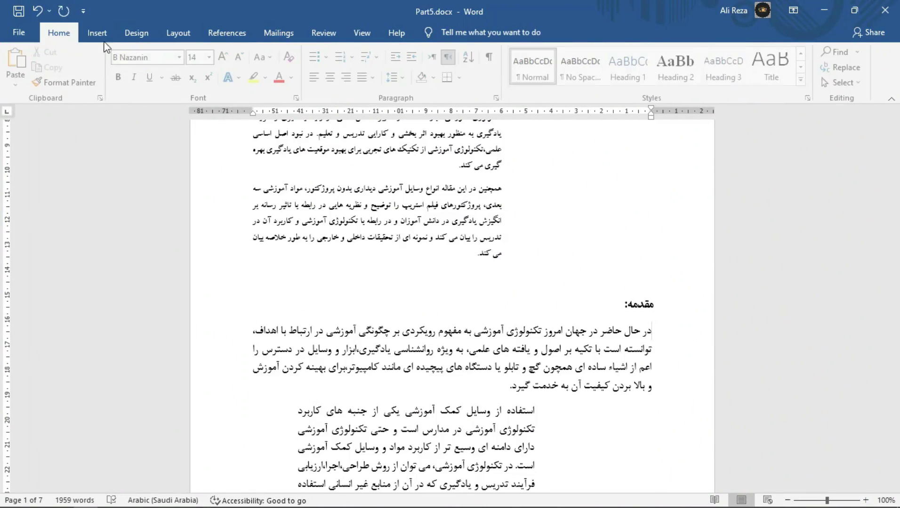
pyautogui.click(500, 99)
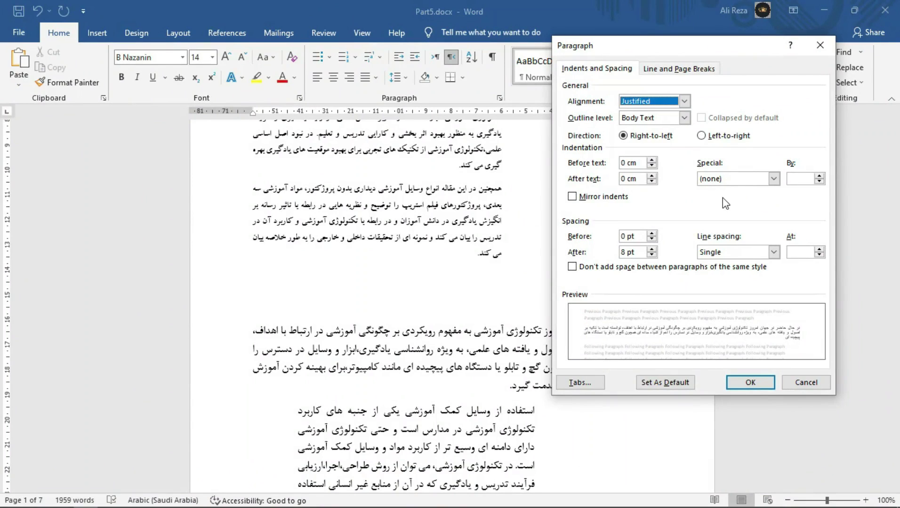
pyautogui.click(730, 179)
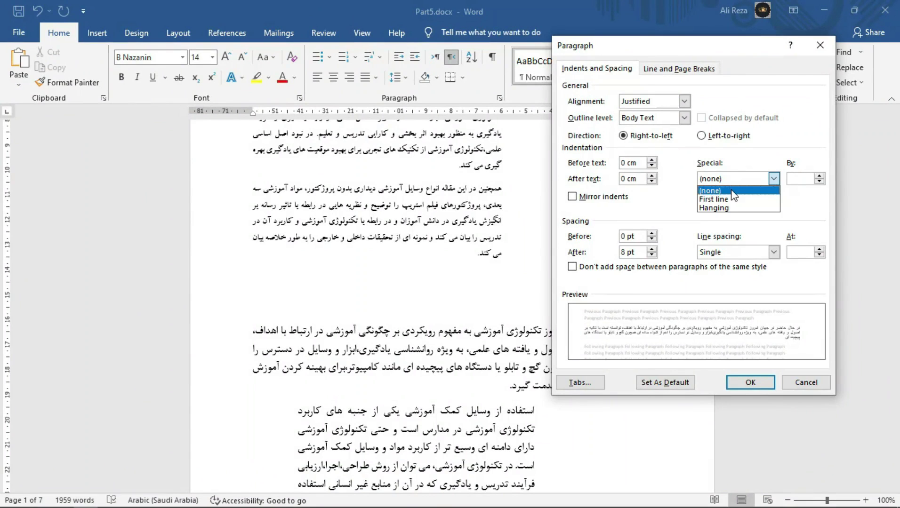
pyautogui.click(732, 199)
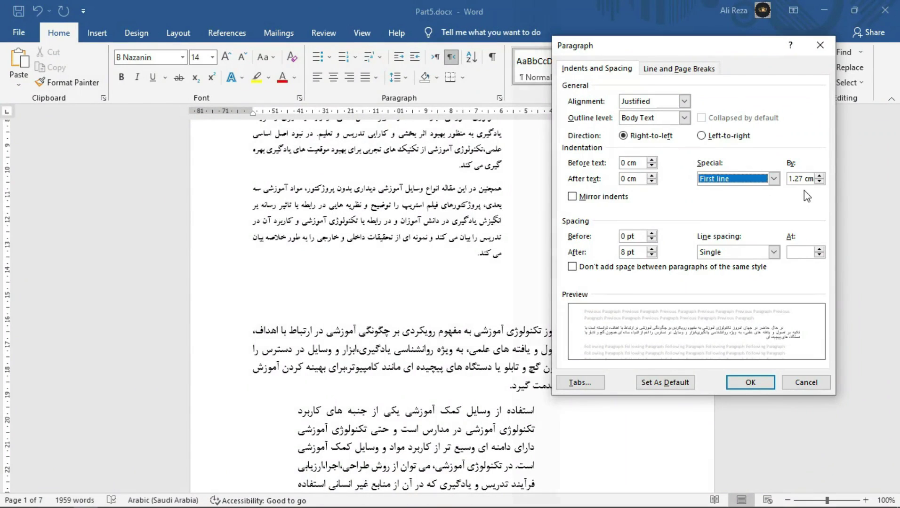
pyautogui.press('Return')
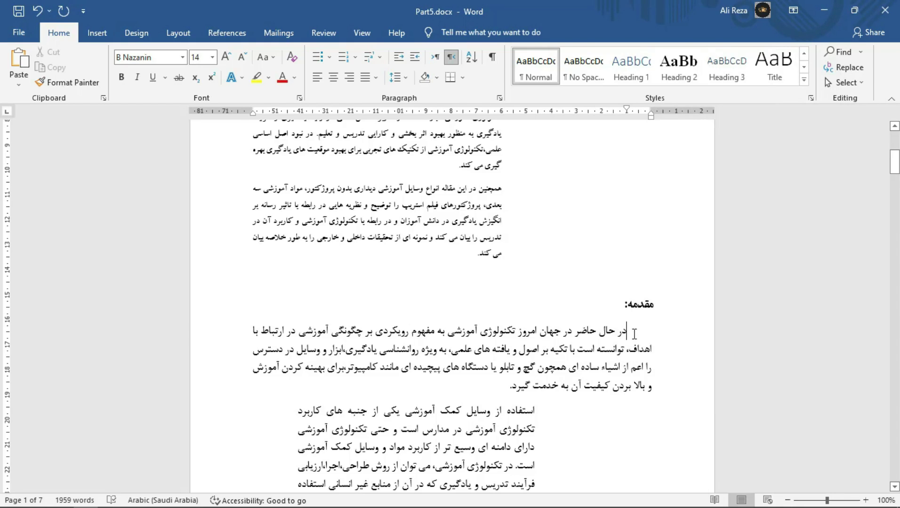
# Try a hanging indent, then settle on a 1 cm first-line indent.
pyautogui.click(499, 98)
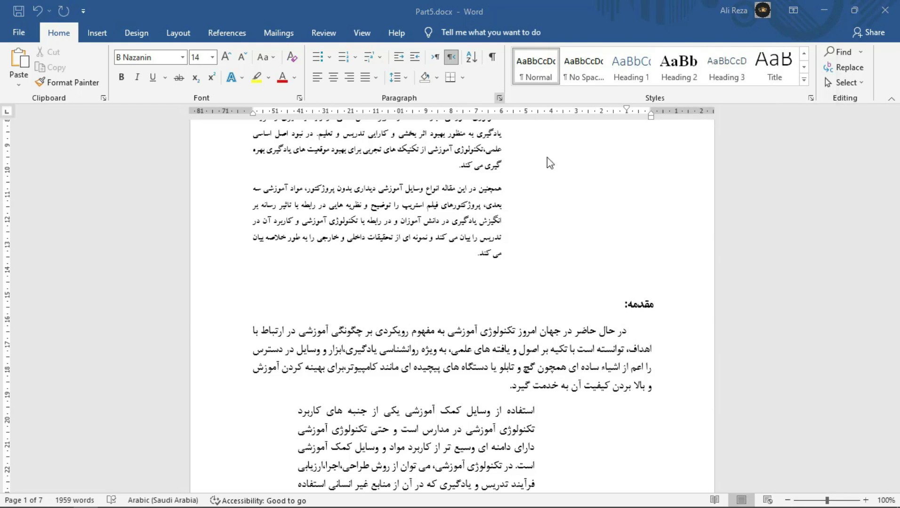
pyautogui.click(774, 179)
pyautogui.click(740, 209)
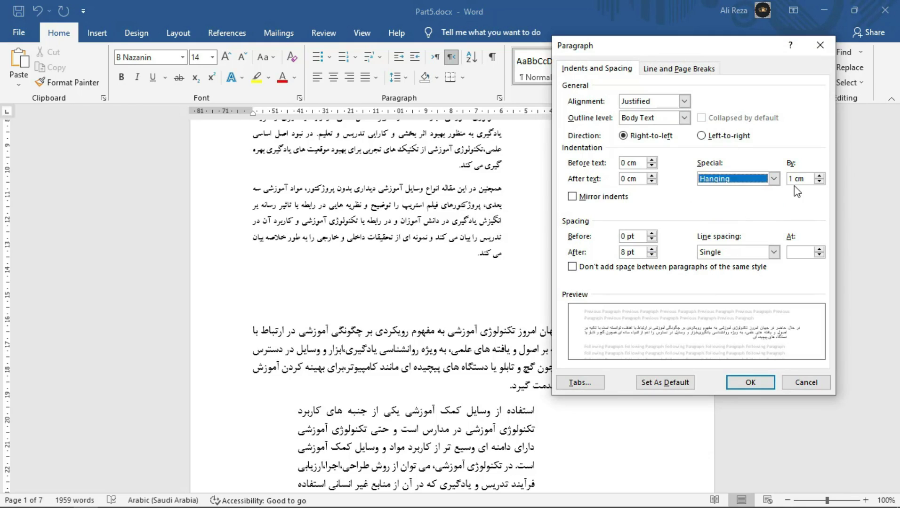
pyautogui.click(745, 389)
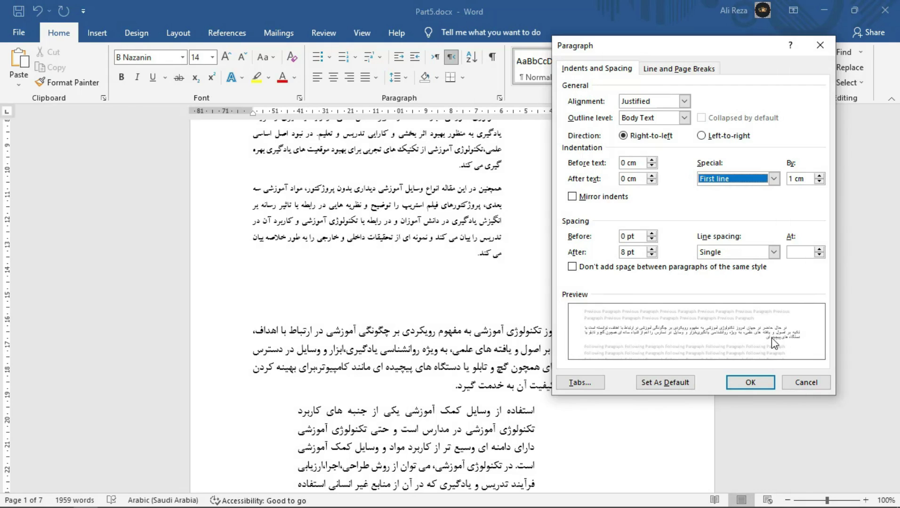
pyautogui.click(746, 381)
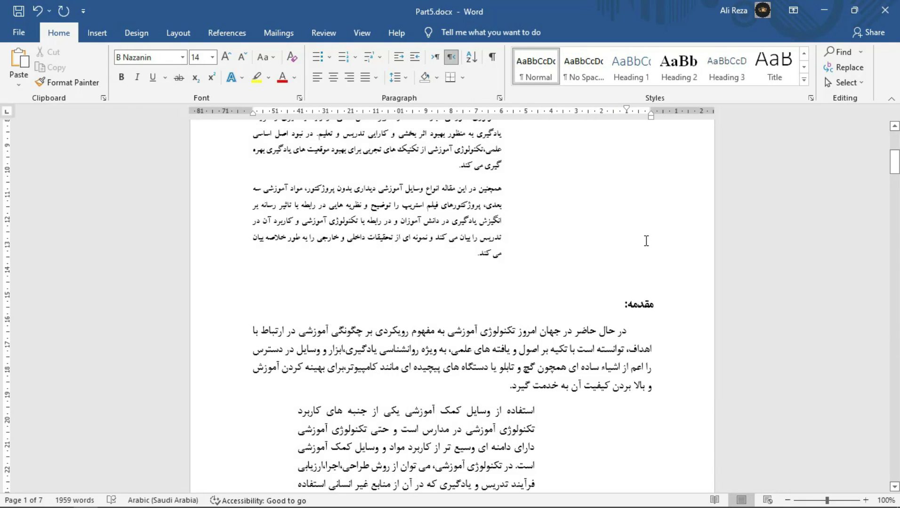
pyautogui.doubleClick(666, 112)
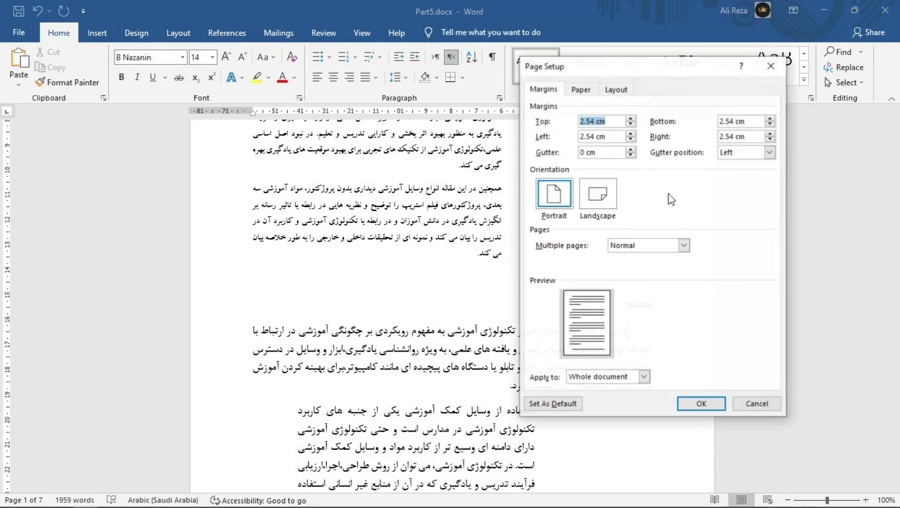
pyautogui.click(770, 66)
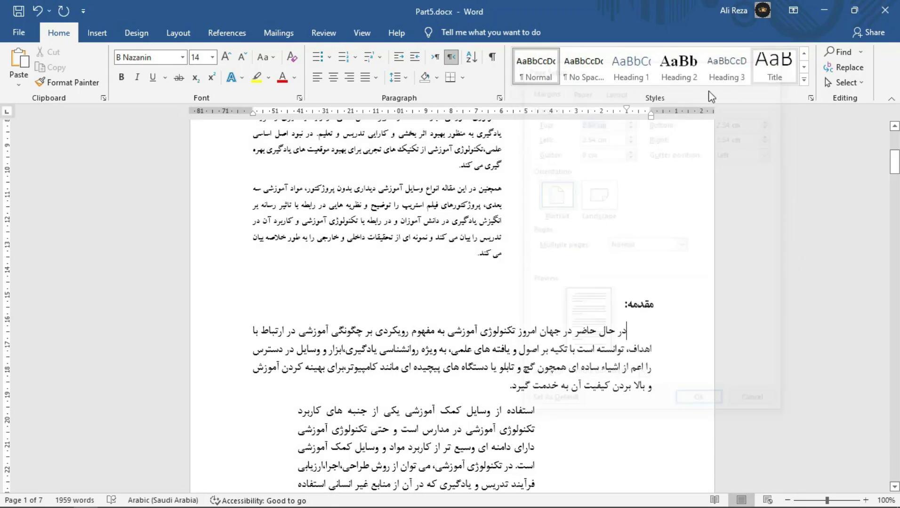
pyautogui.doubleClick(651, 115)
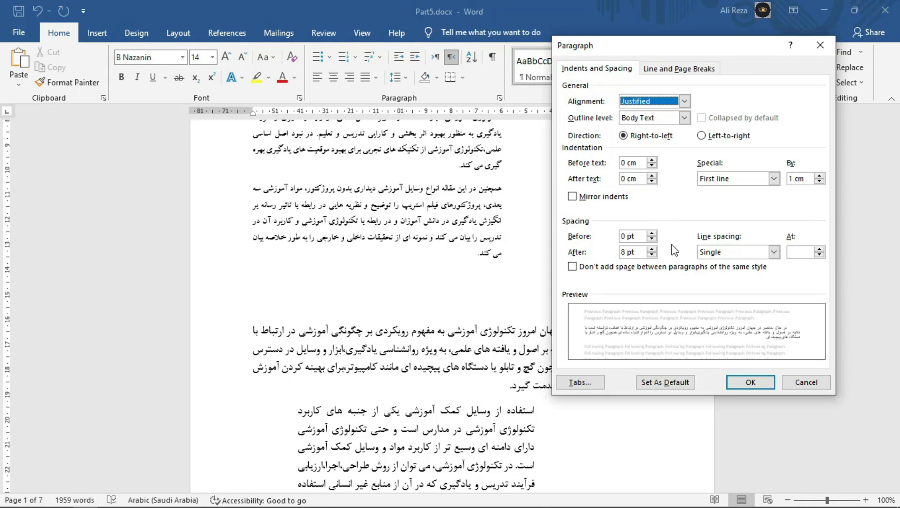
pyautogui.click(746, 384)
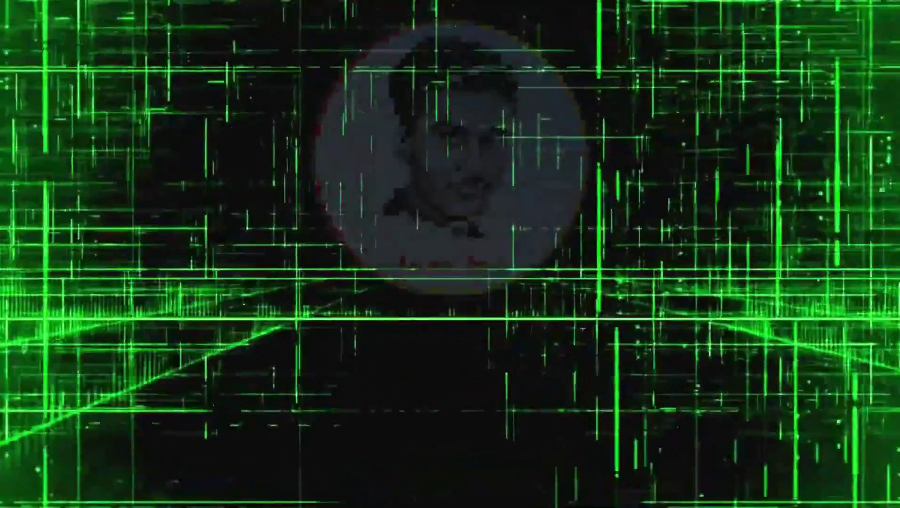